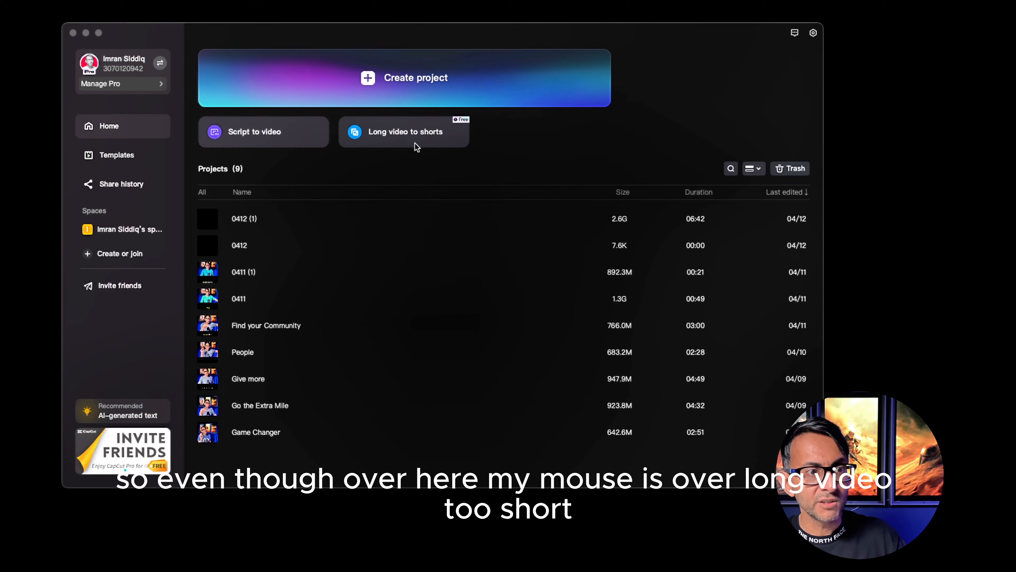
pyautogui.click(426, 133)
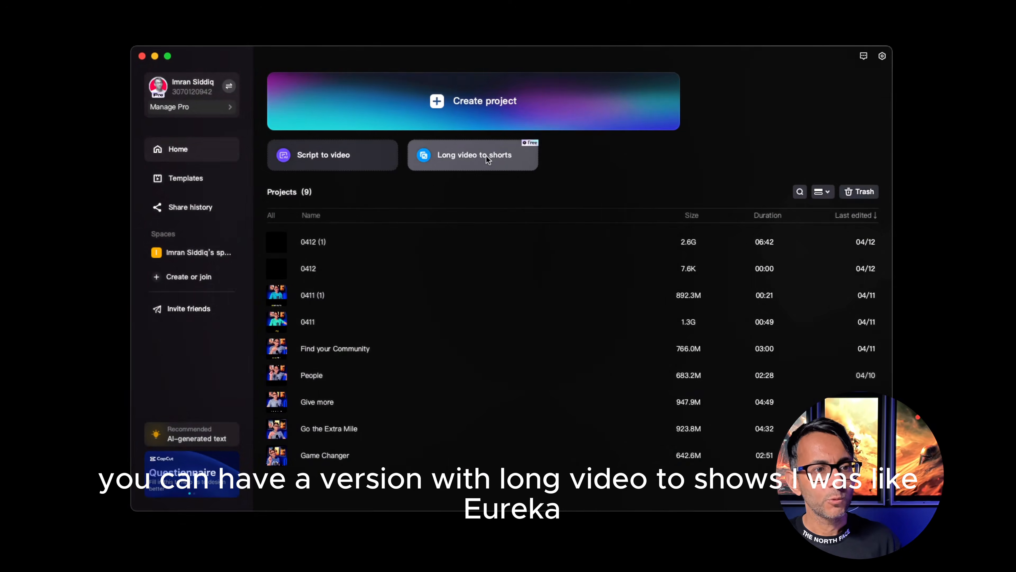
pyautogui.click(472, 155)
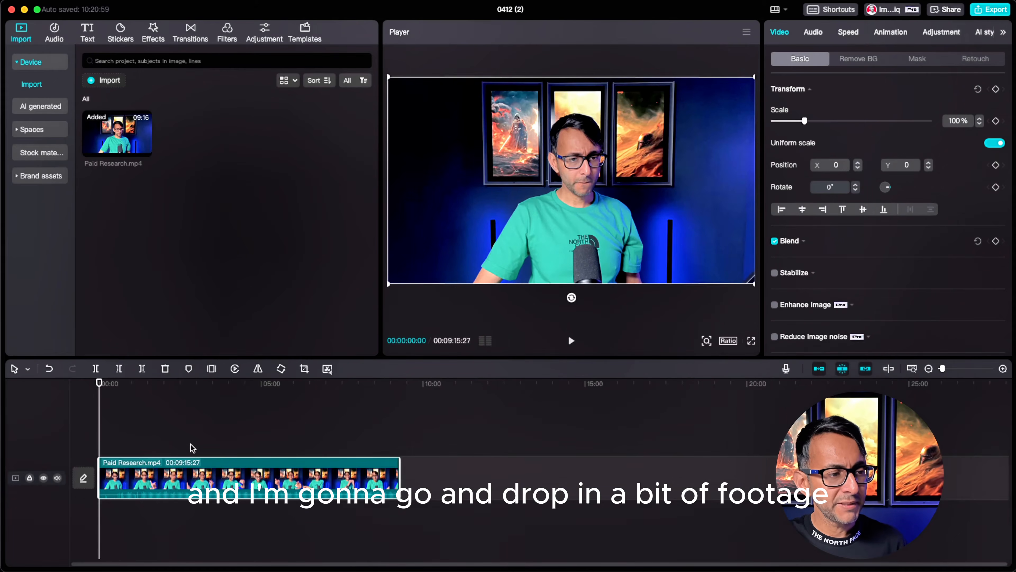
# - Select the Paid Research.mp4 clip and generate automatic English captions for it
pyautogui.click(189, 448)
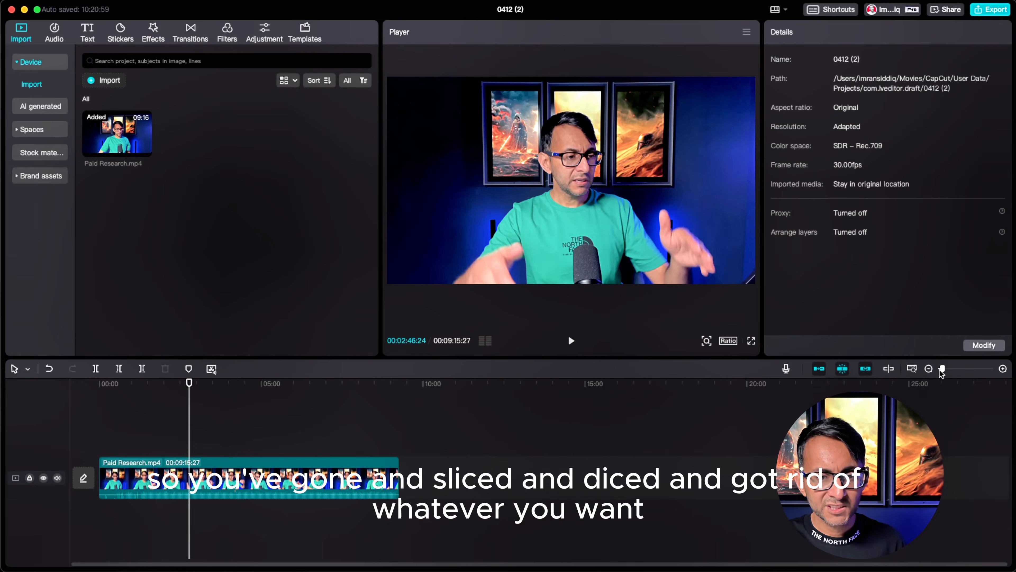
pyautogui.scroll(5, 729, 443)
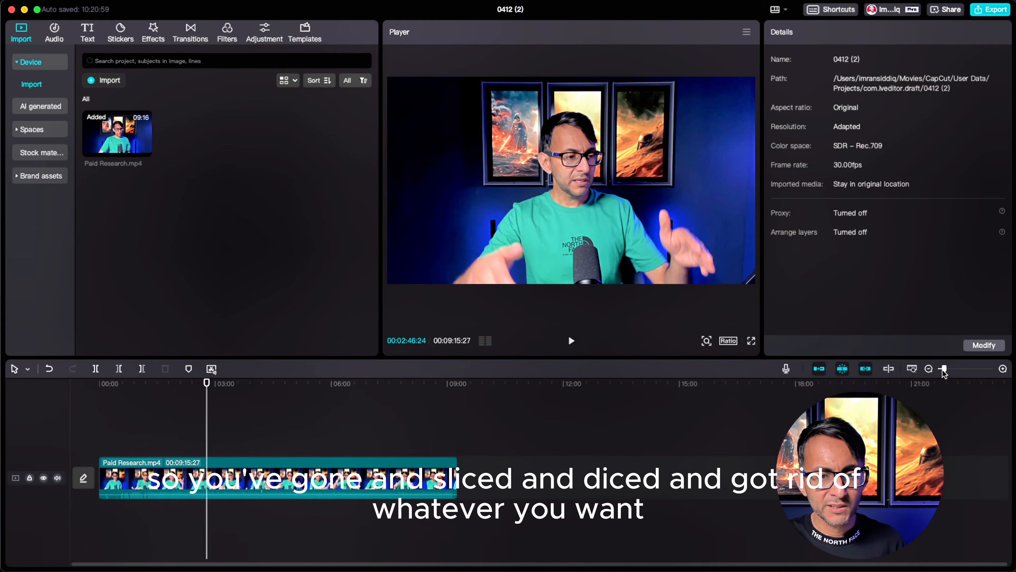
pyautogui.click(386, 439)
pyautogui.click(454, 465)
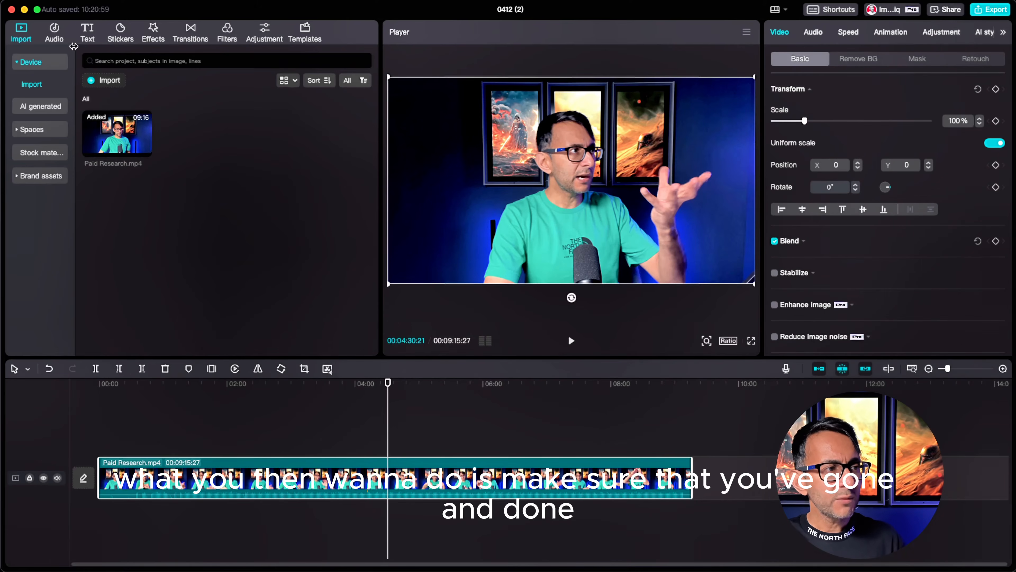
pyautogui.click(85, 33)
pyautogui.click(42, 62)
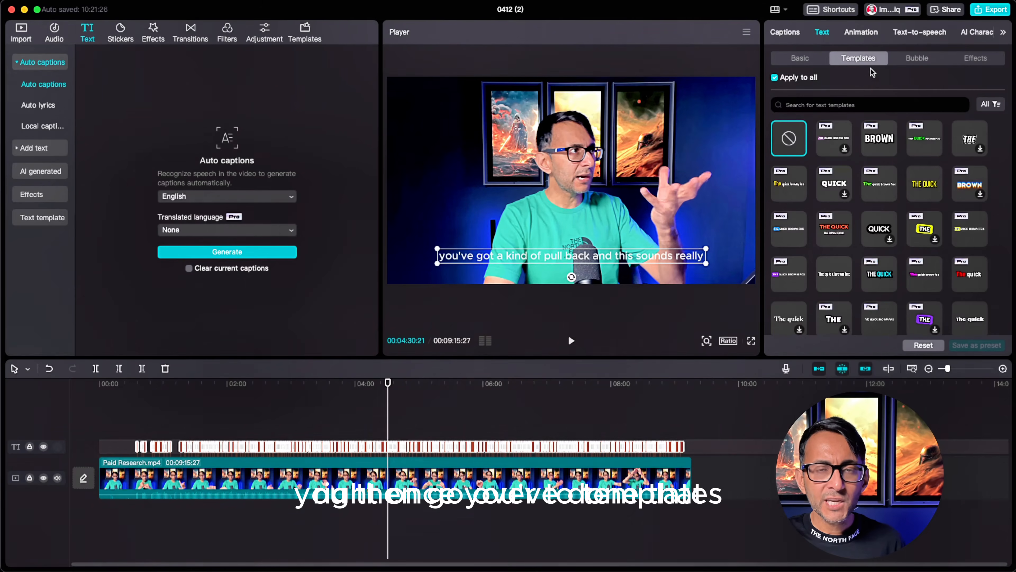
# - Apply the white text template with a green highlighted word to all captions, and toggle the caption track hidden and visible again
pyautogui.click(883, 190)
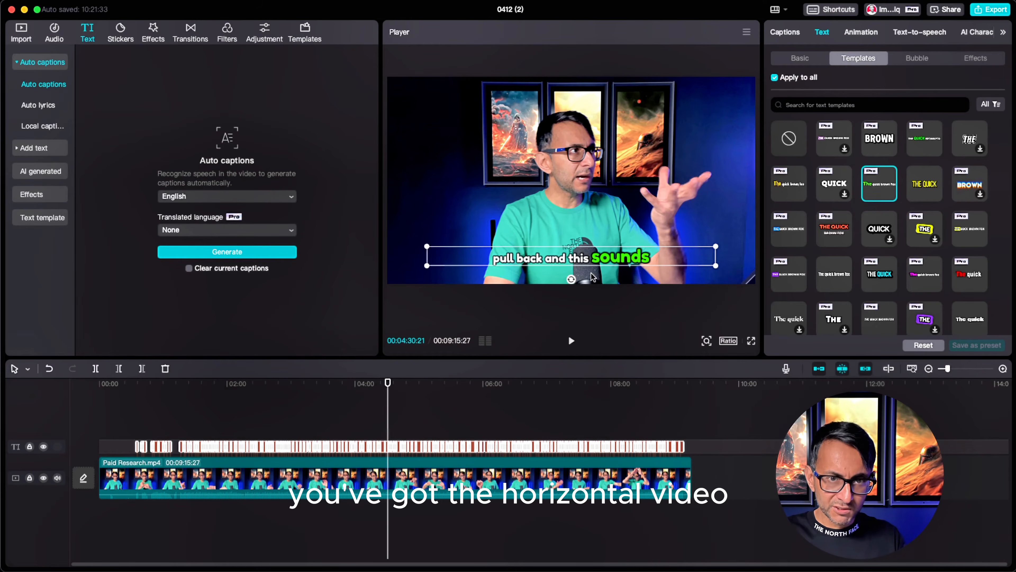
pyautogui.click(608, 426)
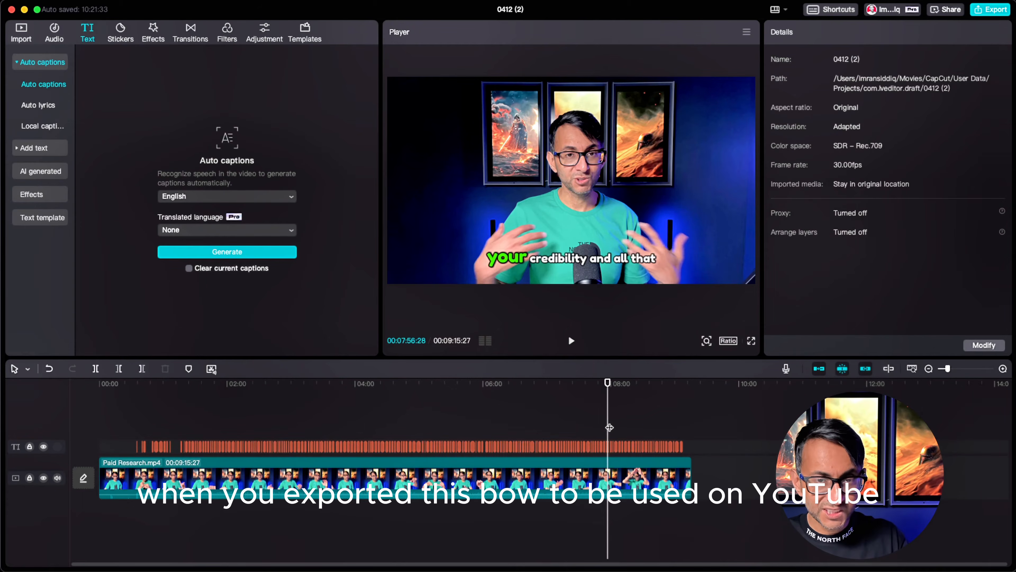
pyautogui.click(44, 447)
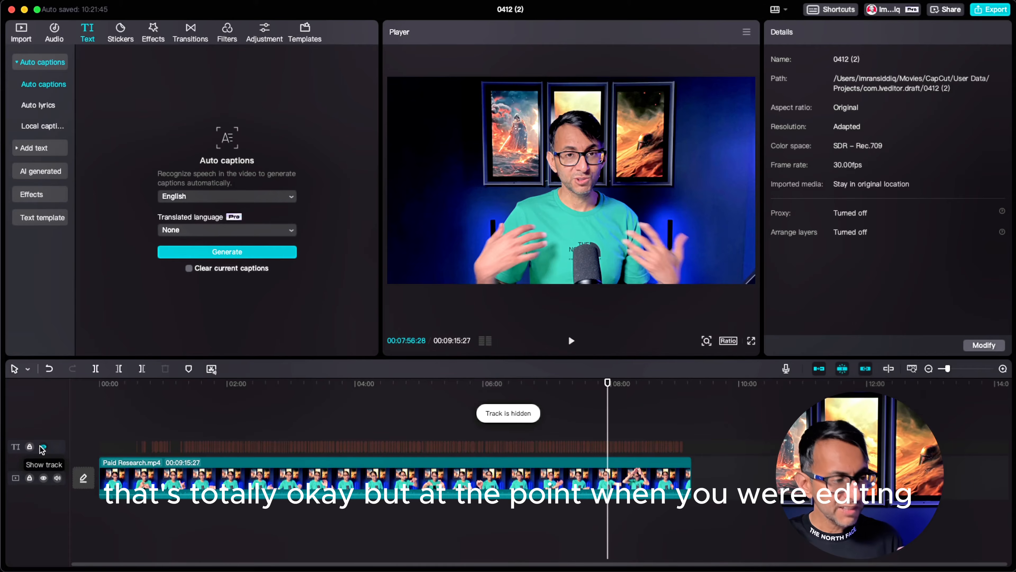
pyautogui.click(43, 447)
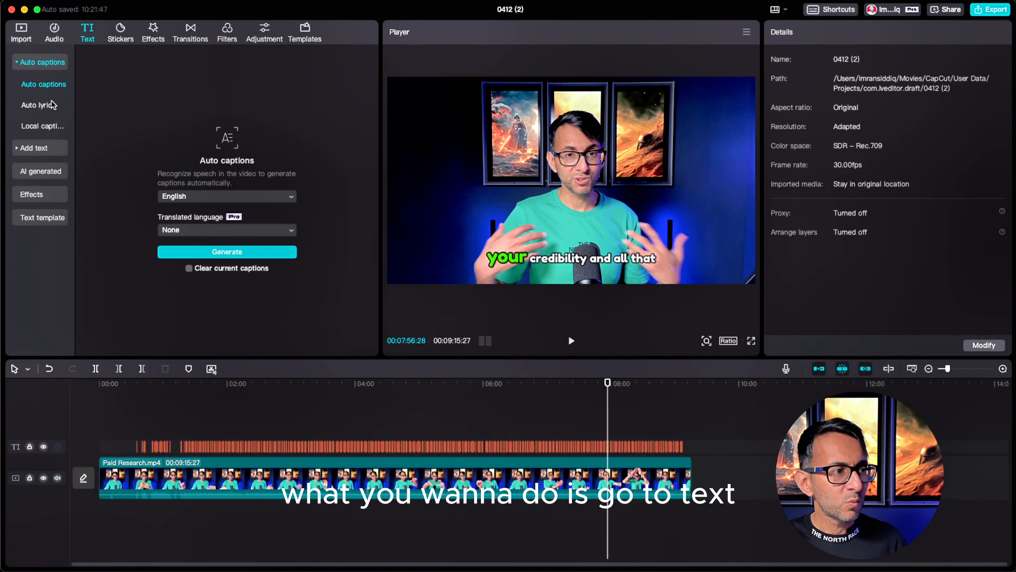
# - Add a default text title along the whole clip's length in the upper part of the frame, and toggle its track hidden and visible again
pyautogui.click(42, 149)
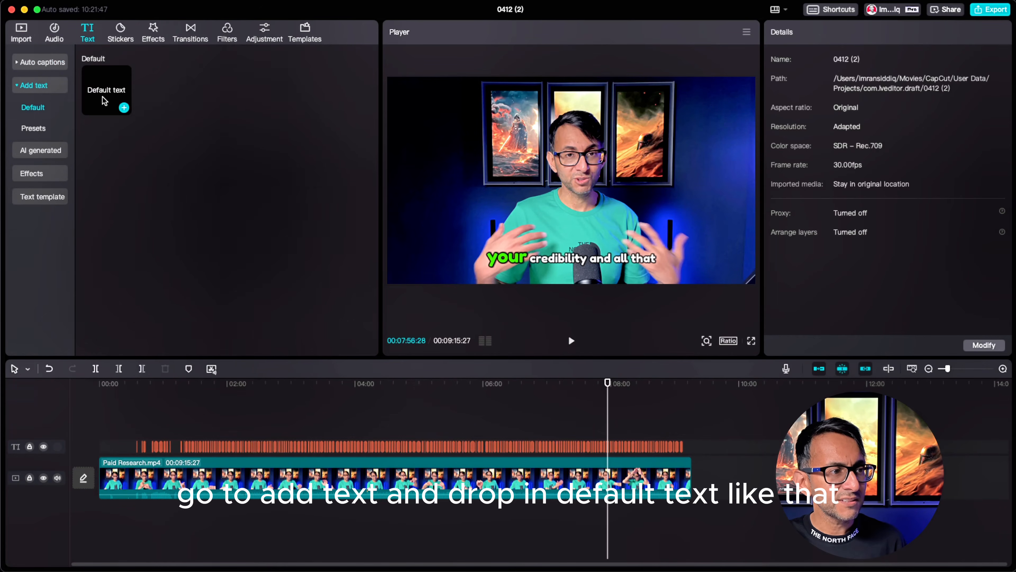
pyautogui.moveTo(106, 98); pyautogui.dragTo(692, 430)
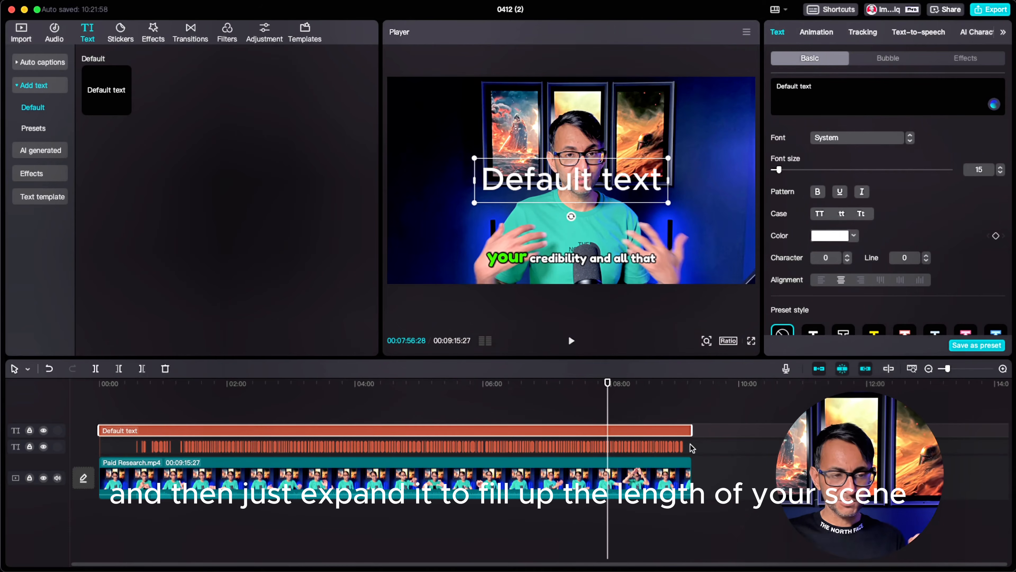
pyautogui.moveTo(593, 178); pyautogui.dragTo(579, 140)
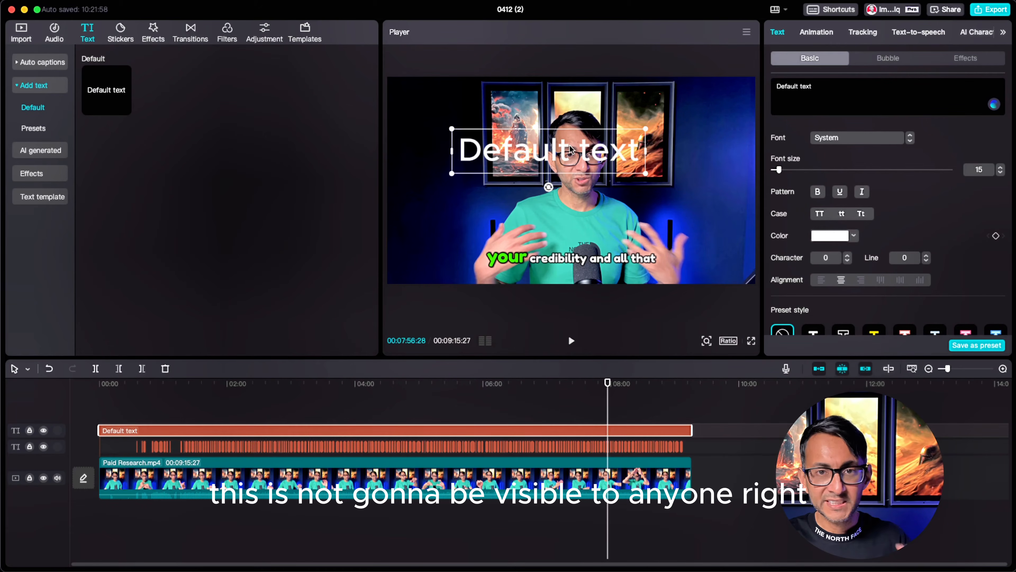
pyautogui.click(43, 430)
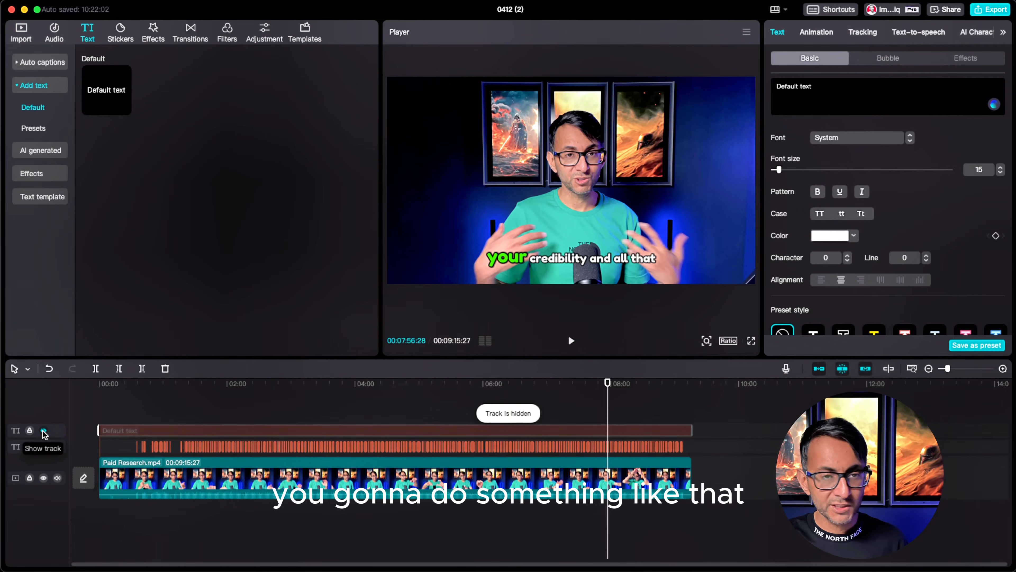
pyautogui.click(43, 431)
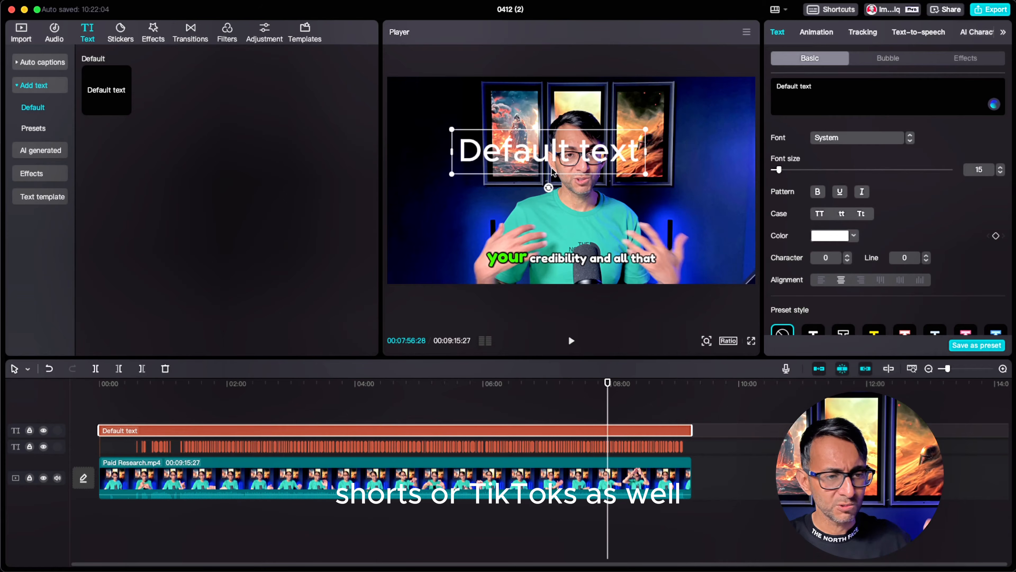
# - Move the default text title along the timeline so it starts at about 01:16
pyautogui.moveTo(946, 369); pyautogui.dragTo(952, 368)
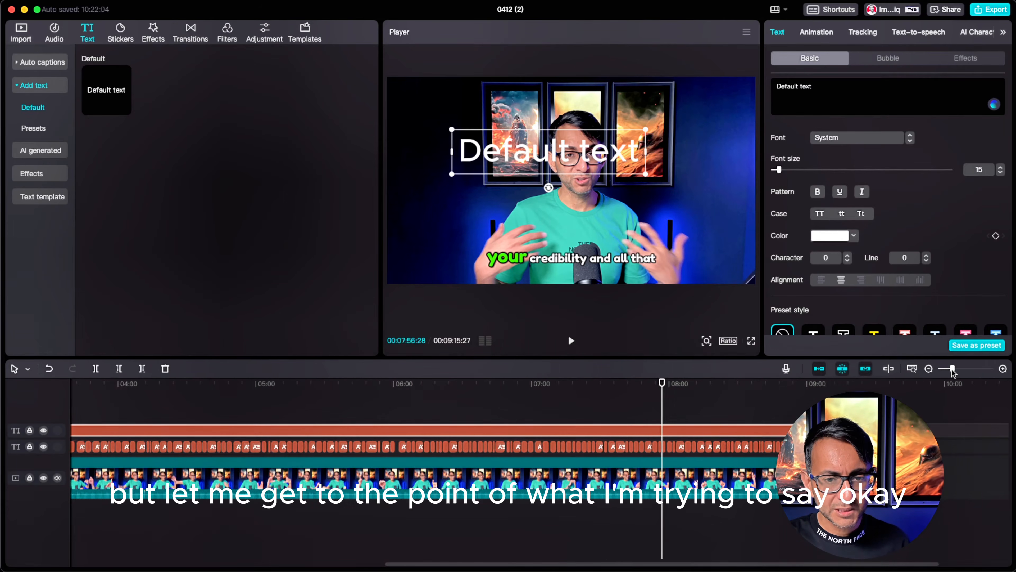
pyautogui.moveTo(633, 565); pyautogui.dragTo(197, 554)
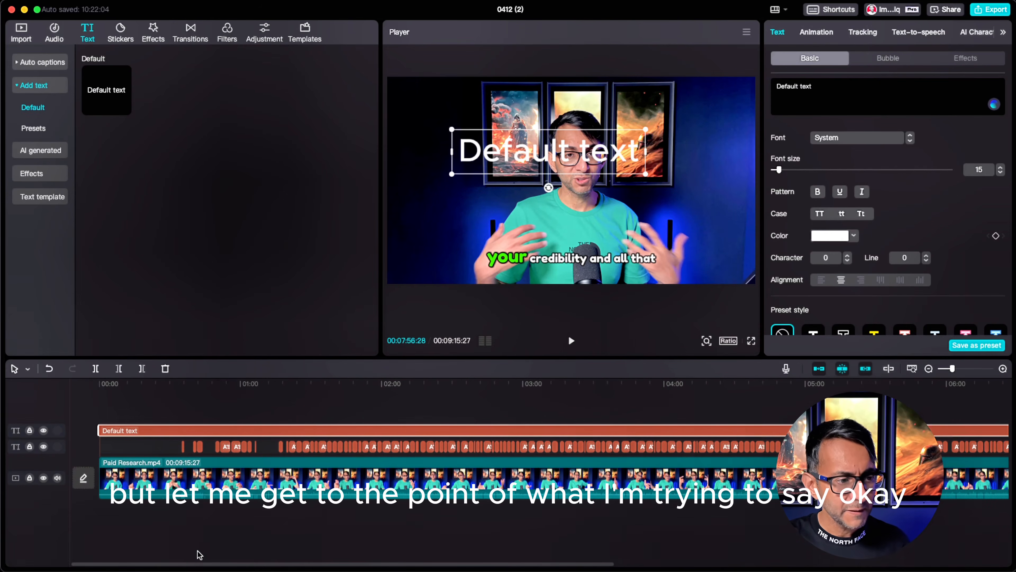
pyautogui.click(239, 405)
pyautogui.click(239, 406)
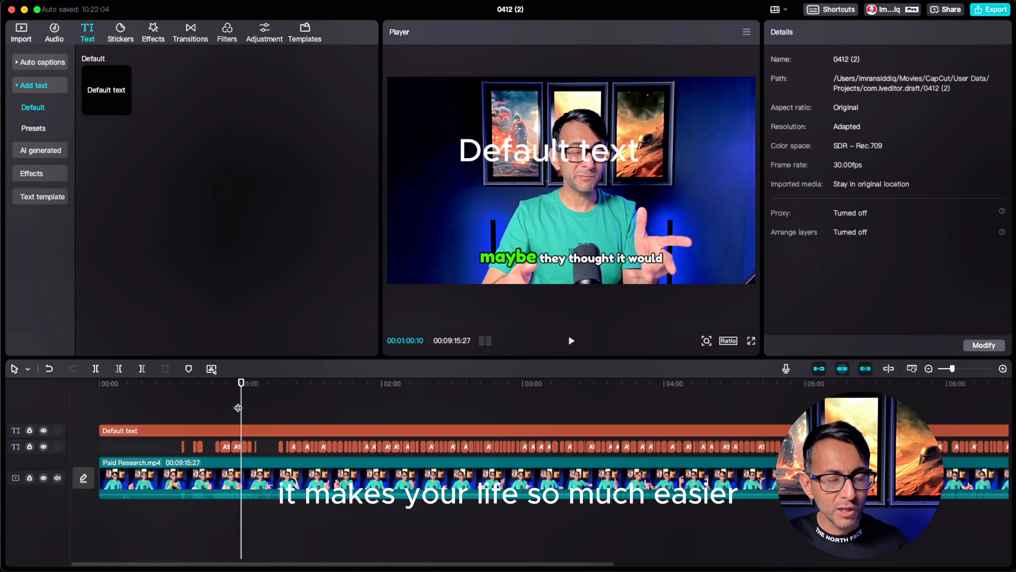
pyautogui.moveTo(136, 430); pyautogui.dragTo(276, 437)
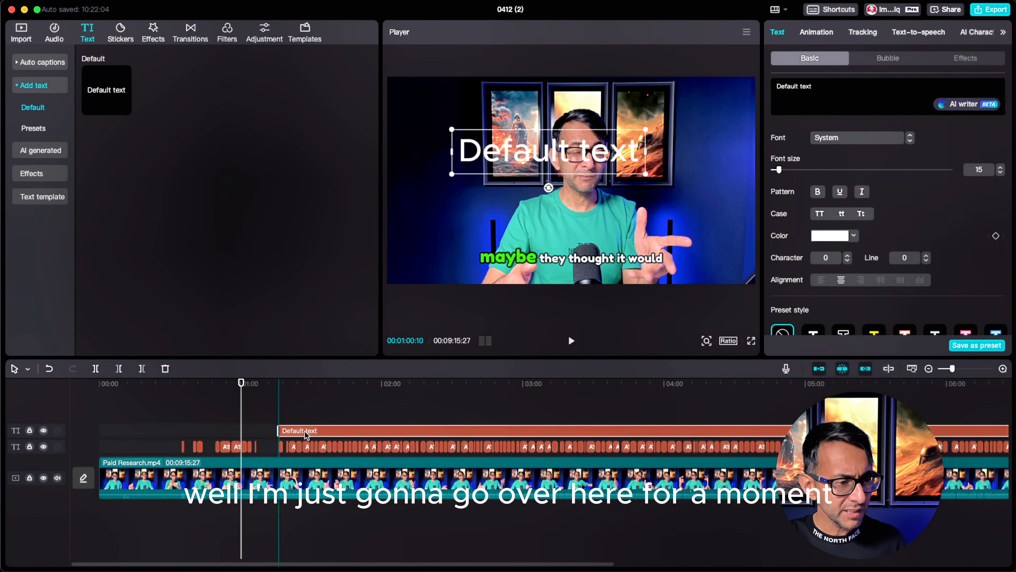
pyautogui.click(270, 439)
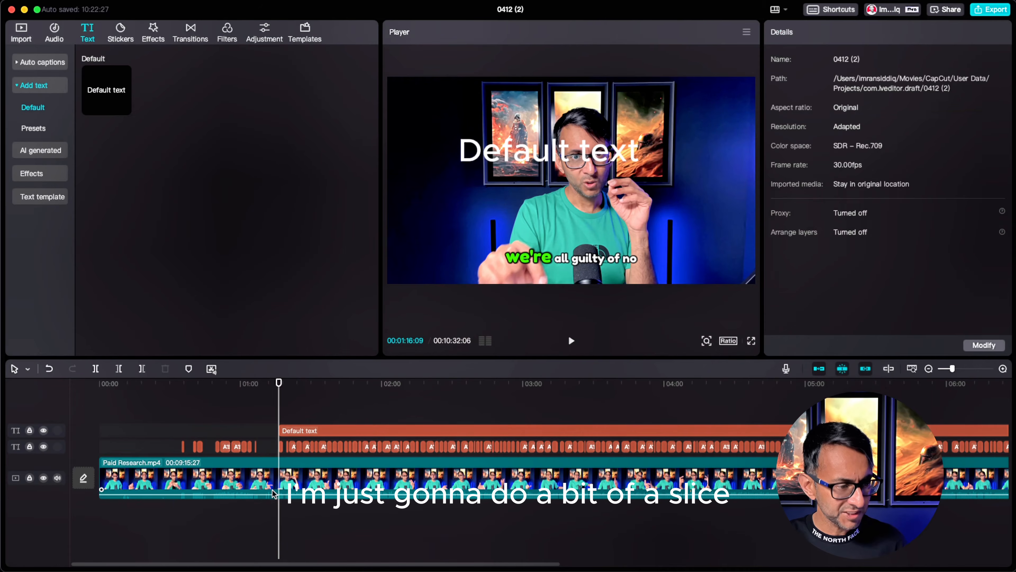
# - Split the Paid Research.mp4 clip at 01:16:09 and remove the footage before the cut
pyautogui.click(279, 480)
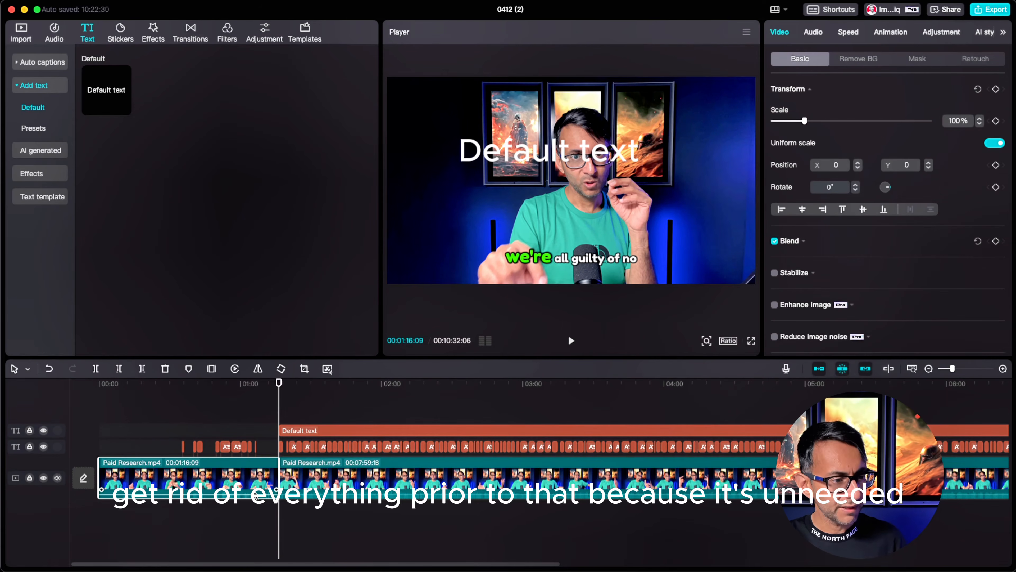
pyautogui.press('q')
pyautogui.click(230, 408)
pyautogui.click(98, 408)
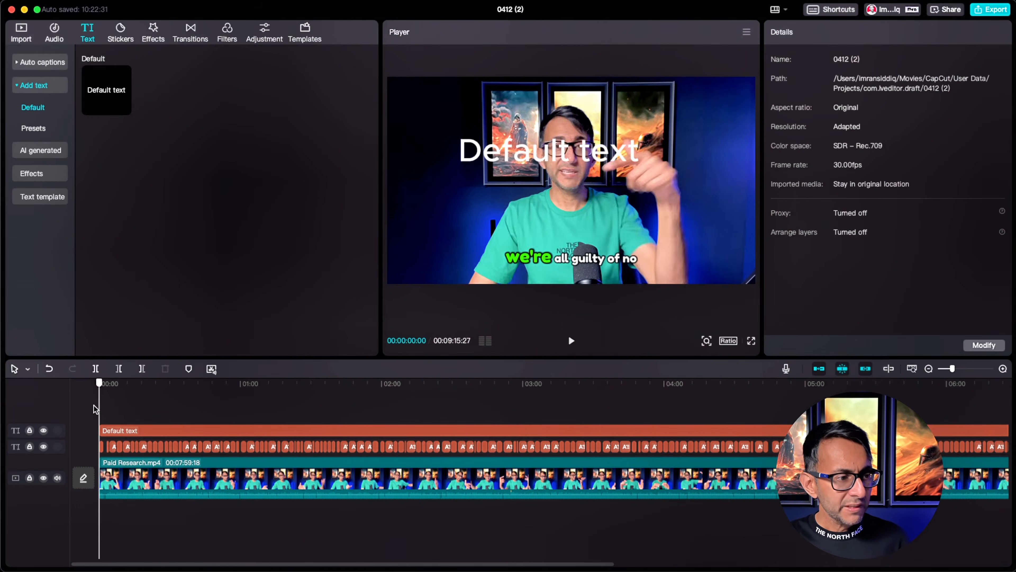
# - Split both the video clip and the default text title at 00:51:13
pyautogui.moveTo(97, 408); pyautogui.dragTo(216, 425)
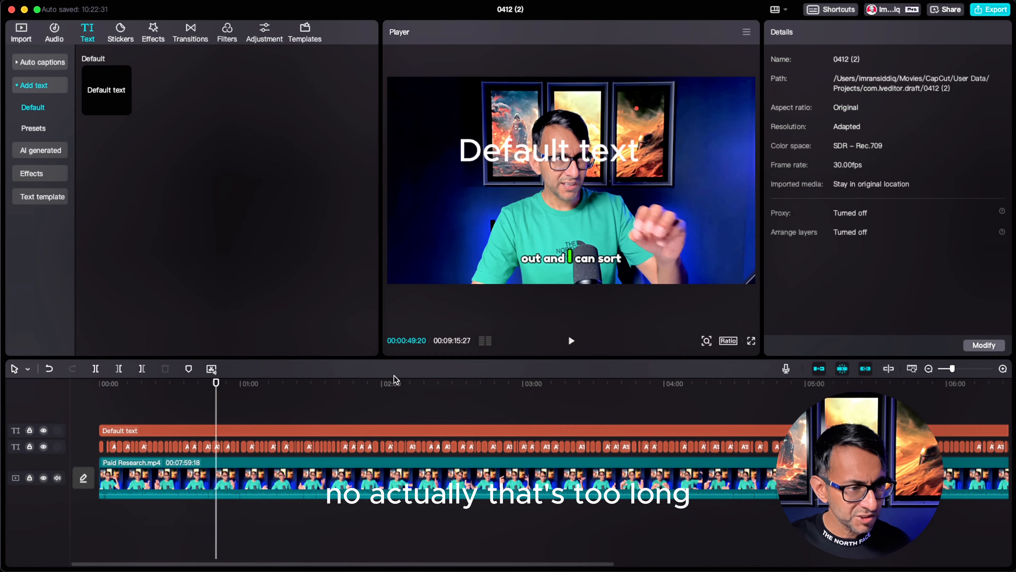
pyautogui.click(219, 410)
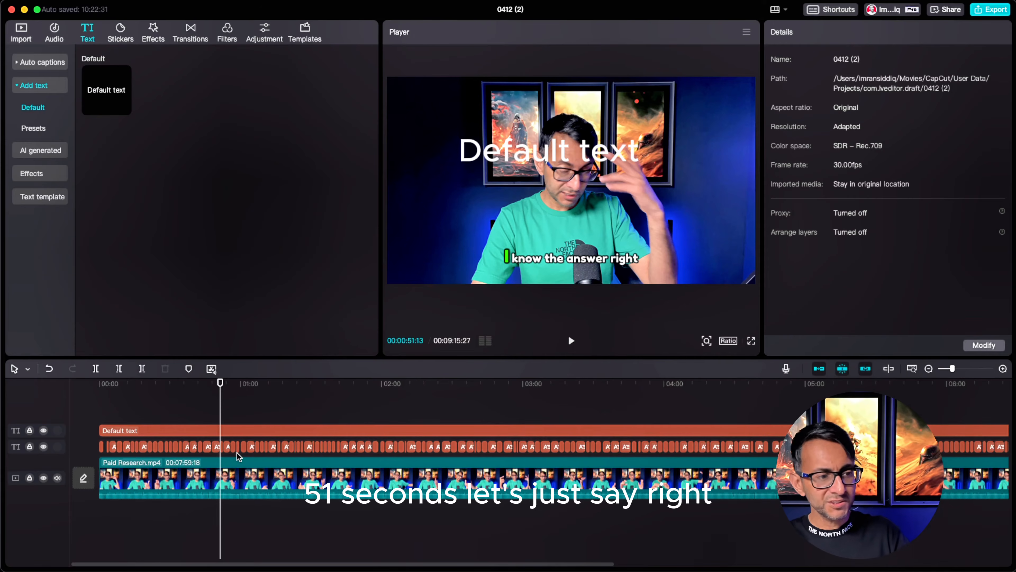
pyautogui.click(243, 458)
pyautogui.press('super+b')
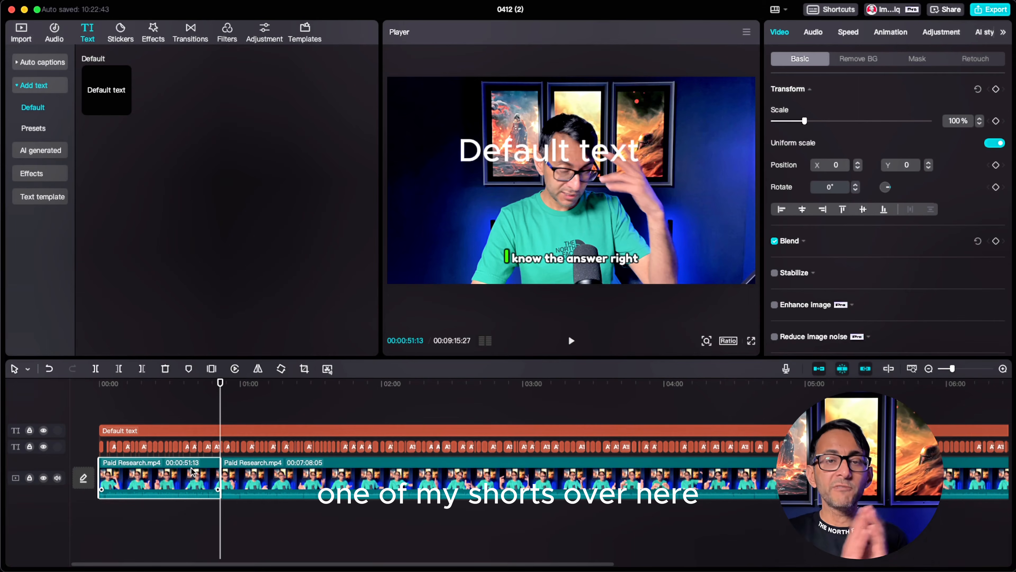
pyautogui.click(180, 430)
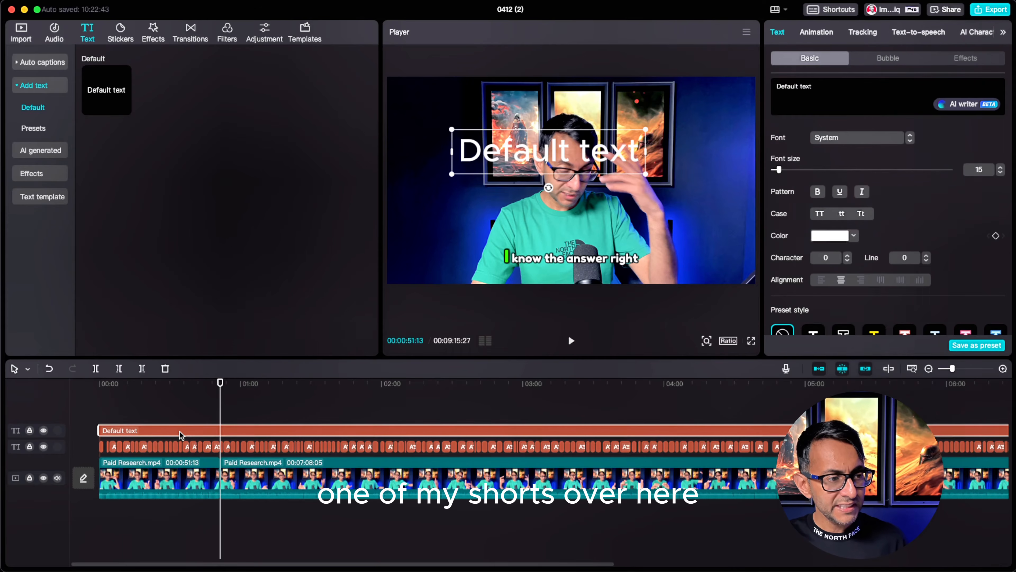
pyautogui.hotkey('ctrl', 'b')
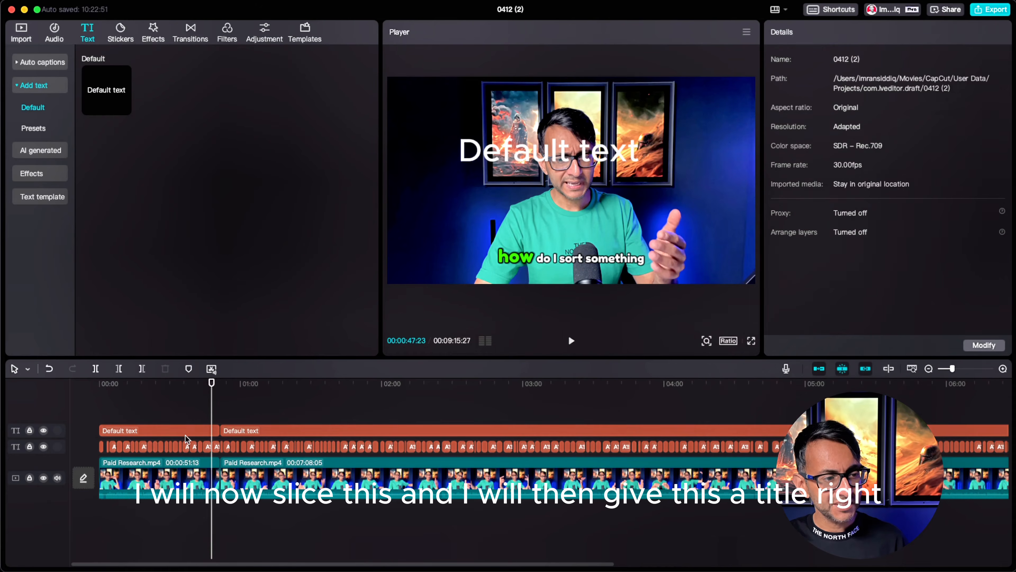
# - Replace the first title segment's text with "sdssfsfdfdf"
pyautogui.click(177, 432)
pyautogui.tripleClick(858, 98)
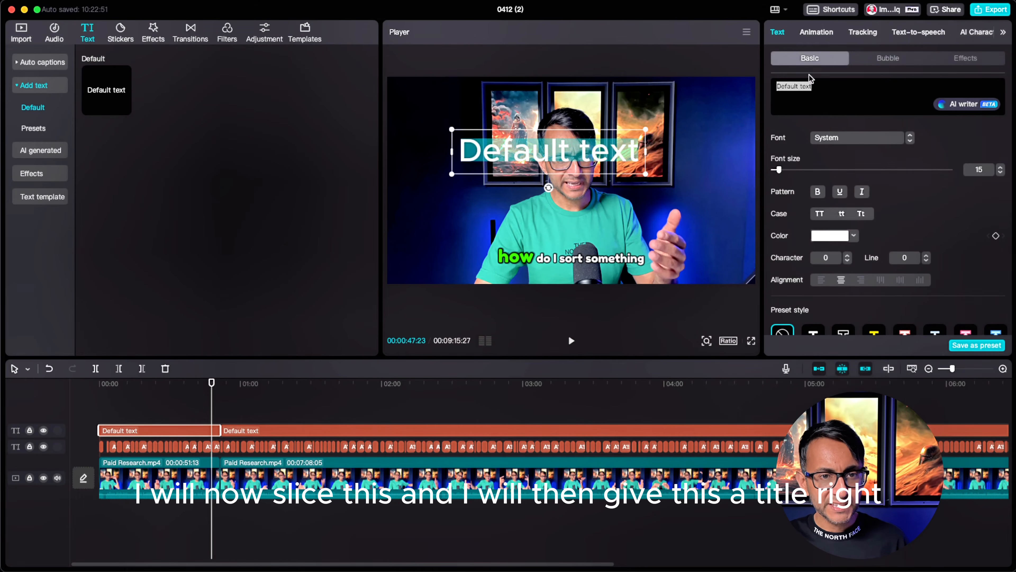
pyautogui.write('sdssfsfdfdf')
# - Split both the second video segment and its default text title at 01:44:06
pyautogui.click(304, 432)
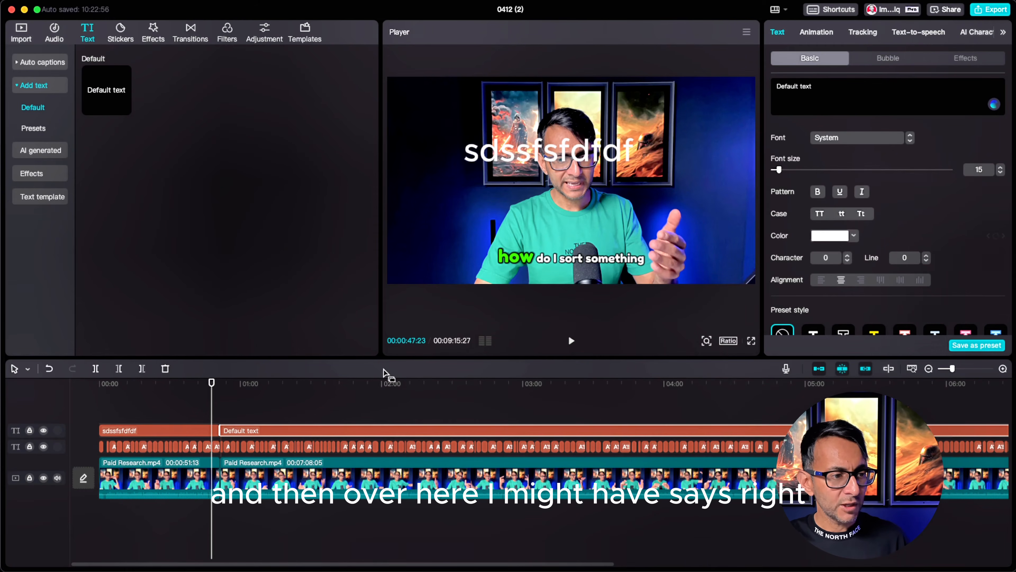
pyautogui.moveTo(434, 401); pyautogui.dragTo(344, 418)
pyautogui.press('super+b')
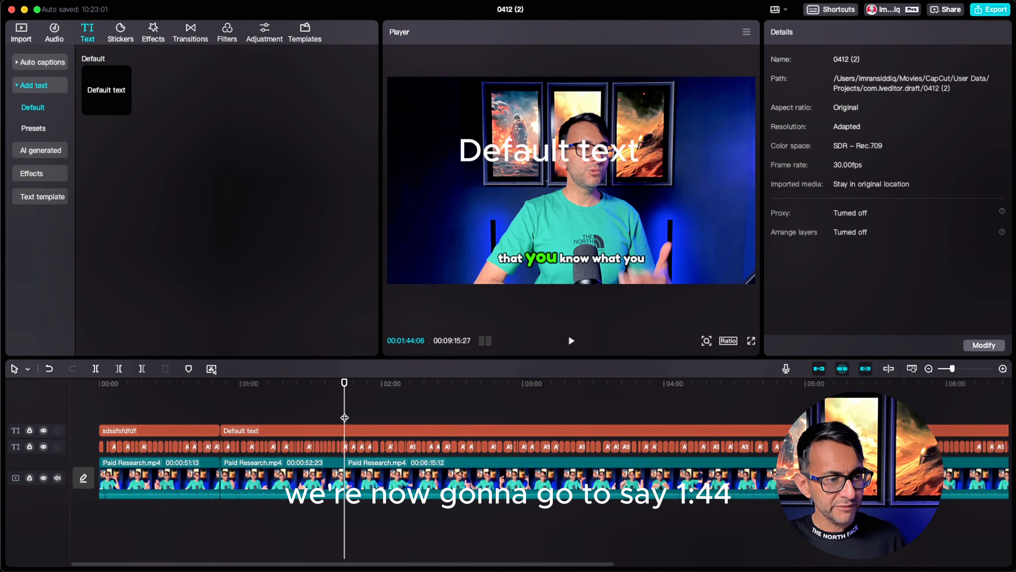
pyautogui.click(329, 432)
pyautogui.press('super+b')
# - Replace the second title segment's text with "hghfghghgh"
pyautogui.click(804, 110)
pyautogui.press('super+a')
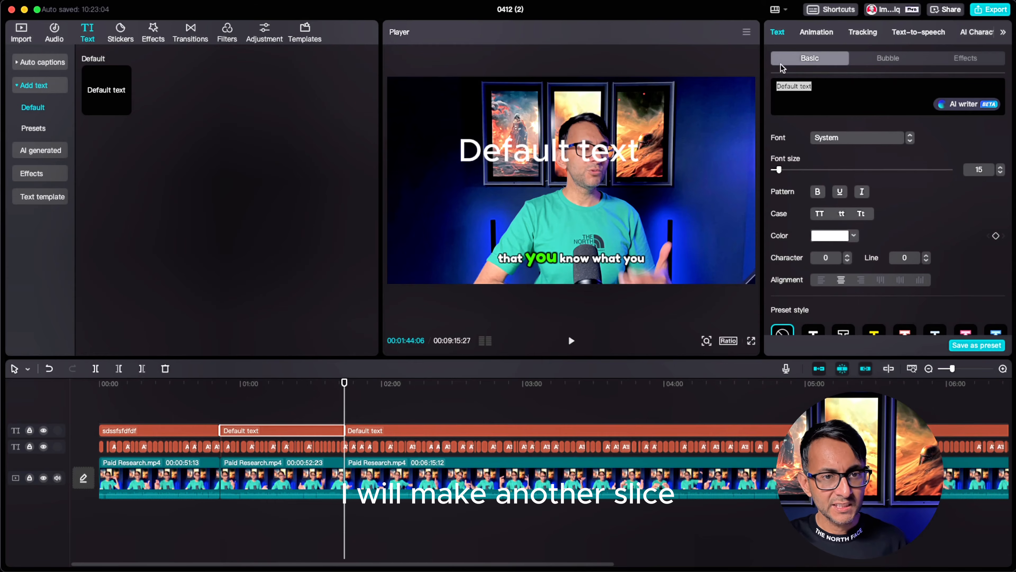
pyautogui.write('hghfghghgh')
# - Split both the third title segment and the video clip beneath it at 02:45:08
pyautogui.click(488, 406)
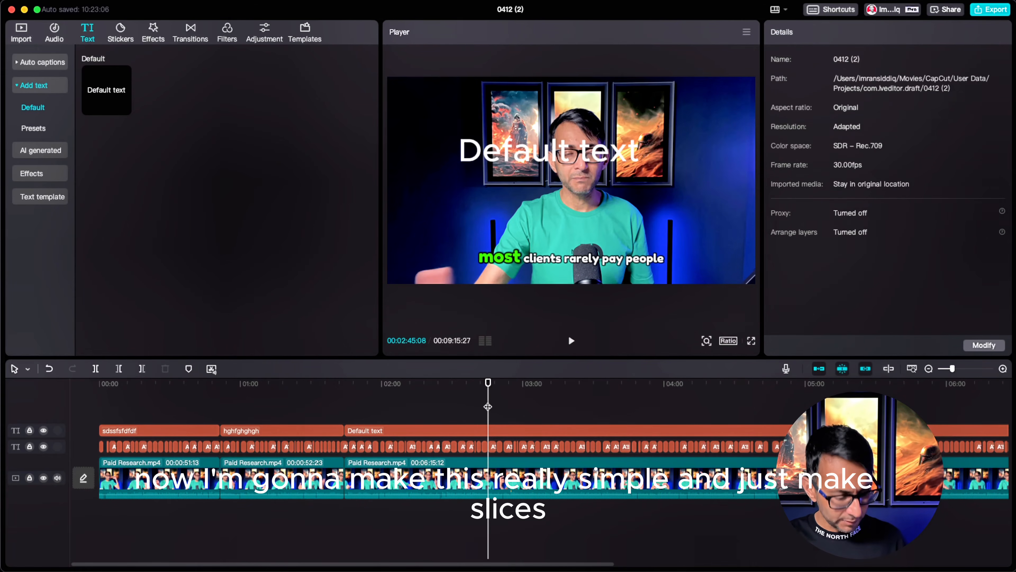
pyautogui.click(480, 432)
pyautogui.press('super+b')
pyautogui.click(484, 476)
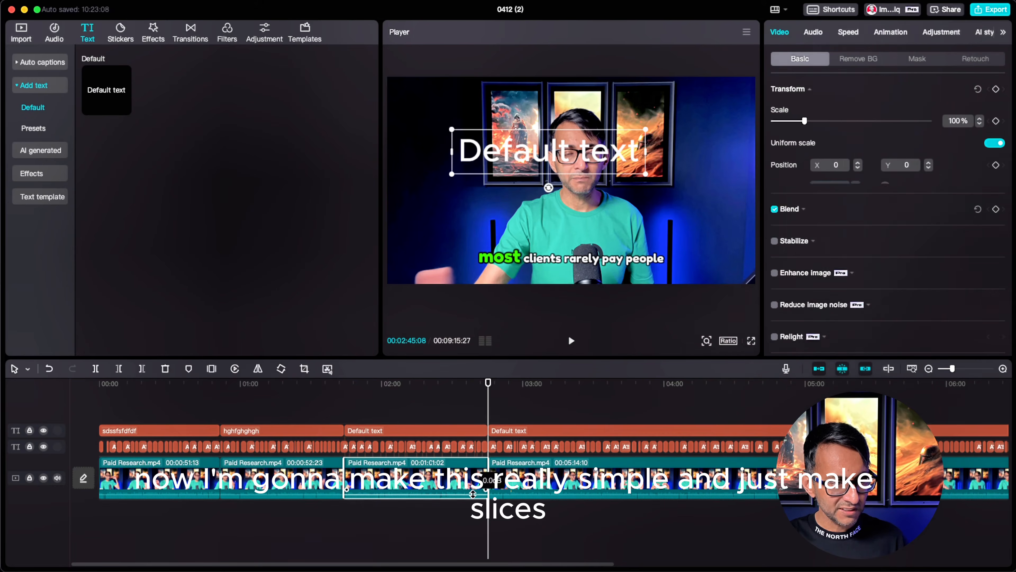
pyautogui.press('super+b')
# - Delete all video, captions and title text after the 02:45:08 cut
pyautogui.moveTo(520, 396); pyautogui.dragTo(663, 394)
pyautogui.click(591, 521)
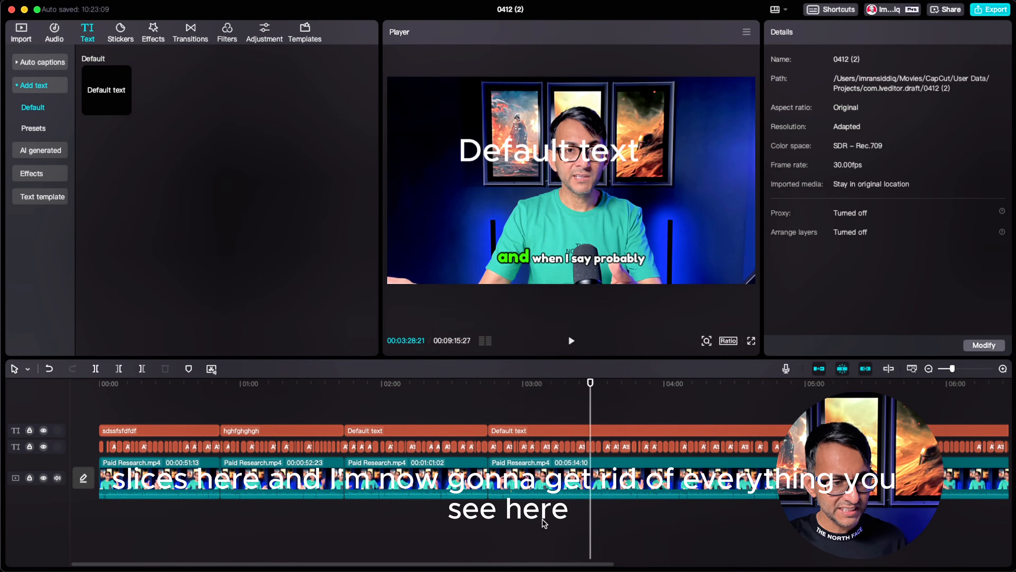
pyautogui.click(561, 465)
pyautogui.press('Delete')
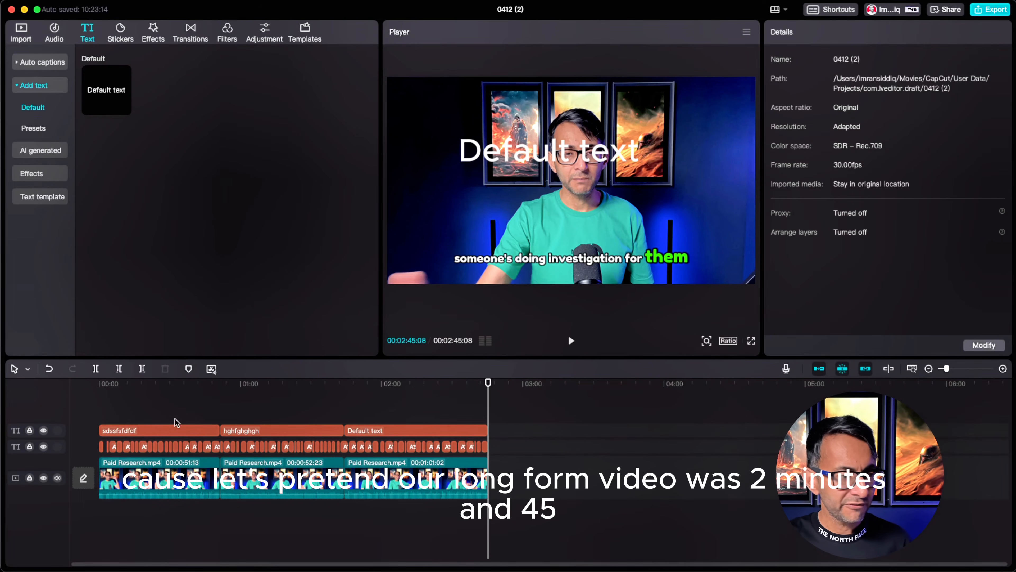
# - Hide the title and caption text tracks, and make both visible again
pyautogui.click(43, 430)
pyautogui.click(43, 446)
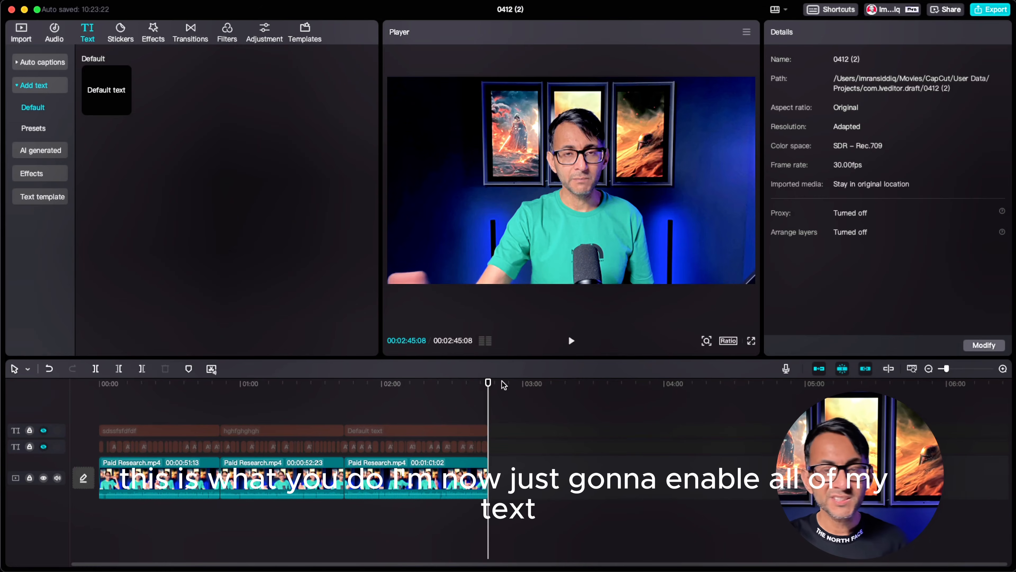
pyautogui.click(44, 432)
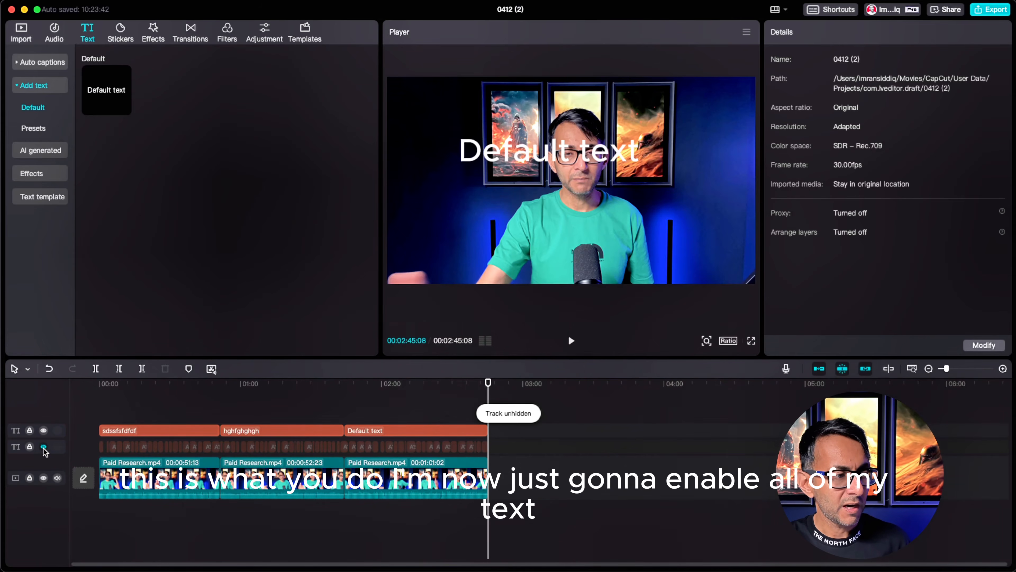
pyautogui.click(44, 446)
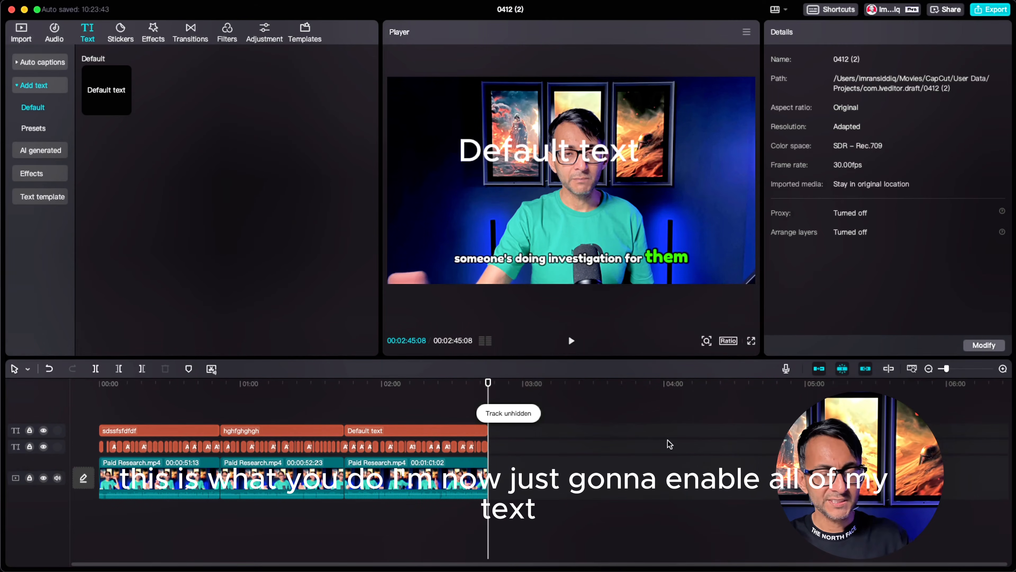
# - Change the project's aspect ratio to 9:16 and scale all three video clips to 145%
pyautogui.click(727, 340)
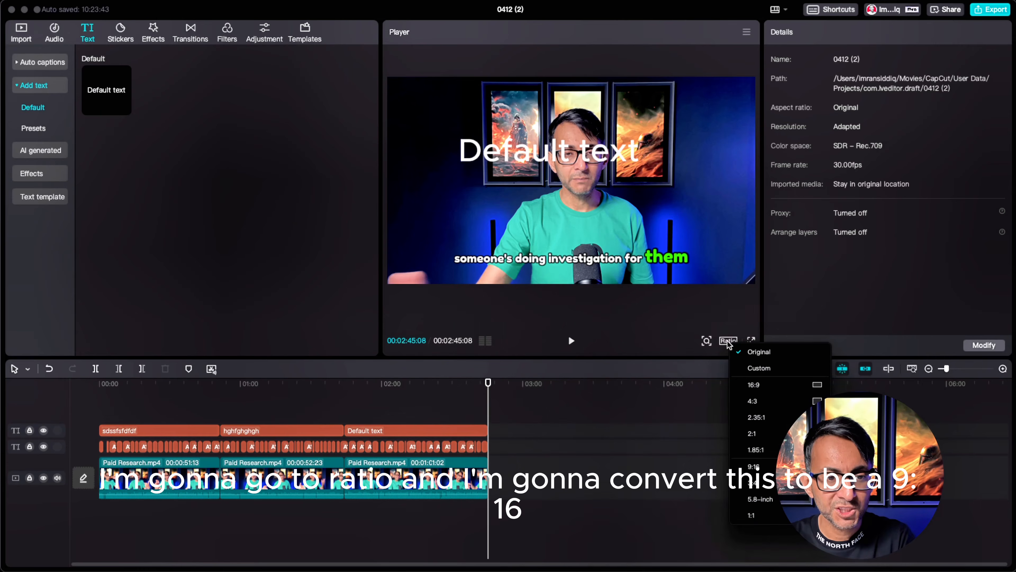
pyautogui.click(745, 483)
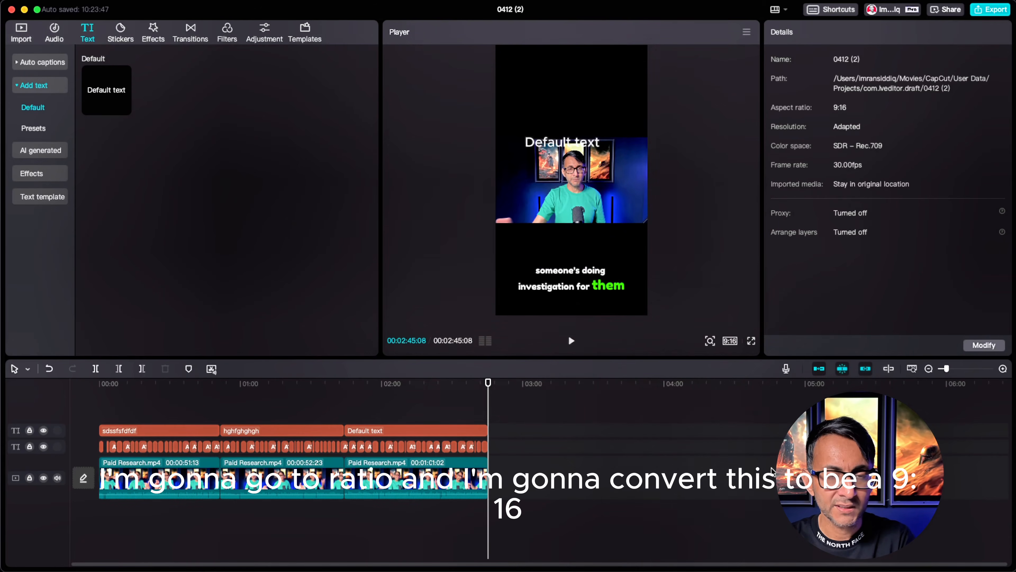
pyautogui.moveTo(545, 525); pyautogui.dragTo(98, 452)
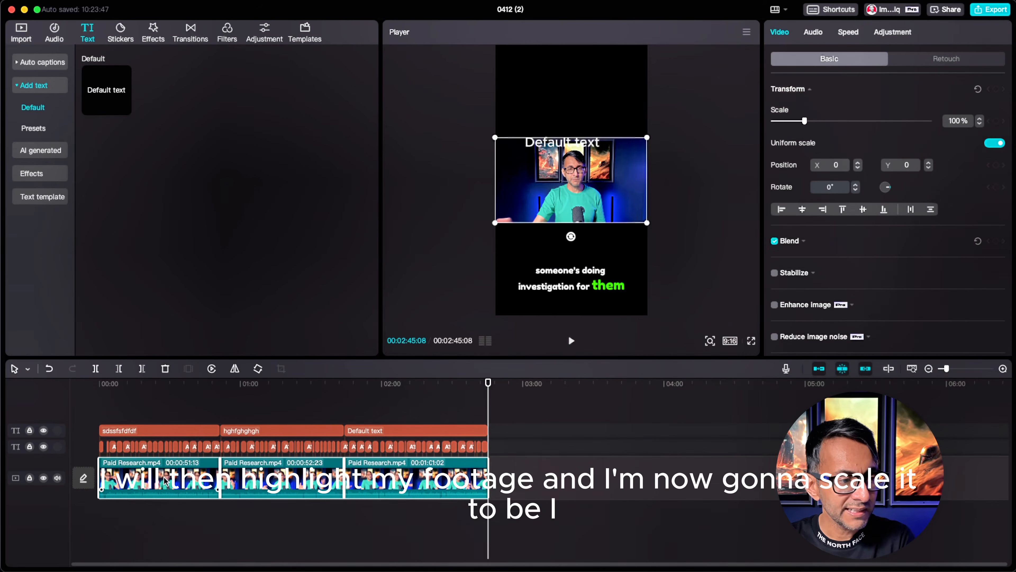
pyautogui.moveTo(805, 124); pyautogui.dragTo(816, 124)
pyautogui.click(970, 120)
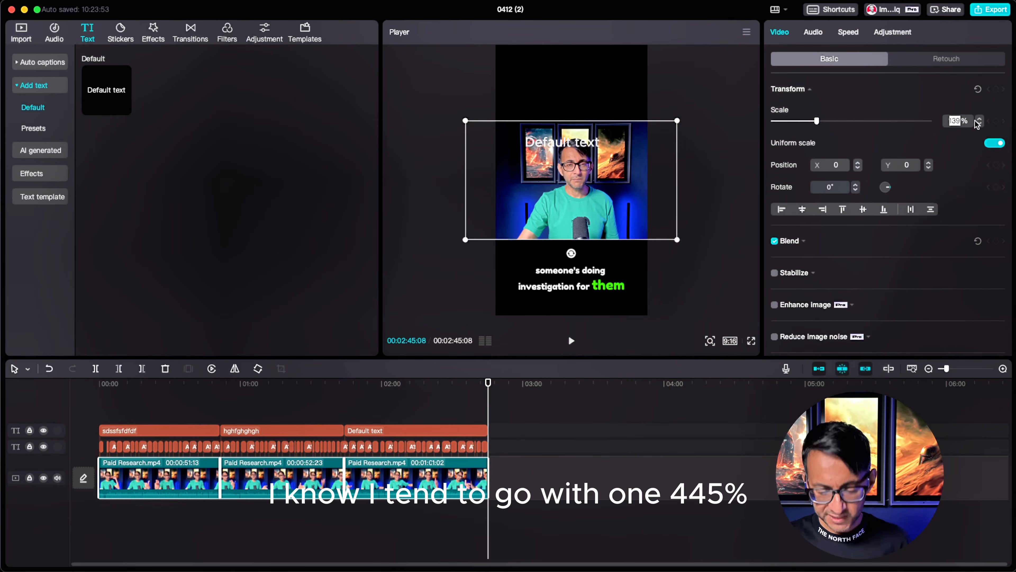
pyautogui.write('145')
pyautogui.press('Return')
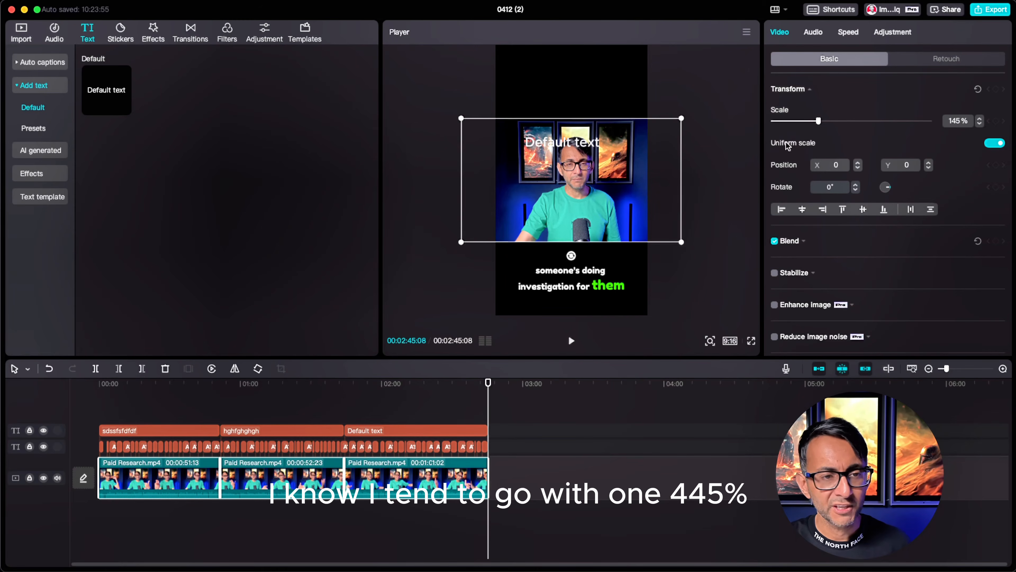
# - Set the Y position of all three video clips to 500
pyautogui.scroll(3, 908, 165)
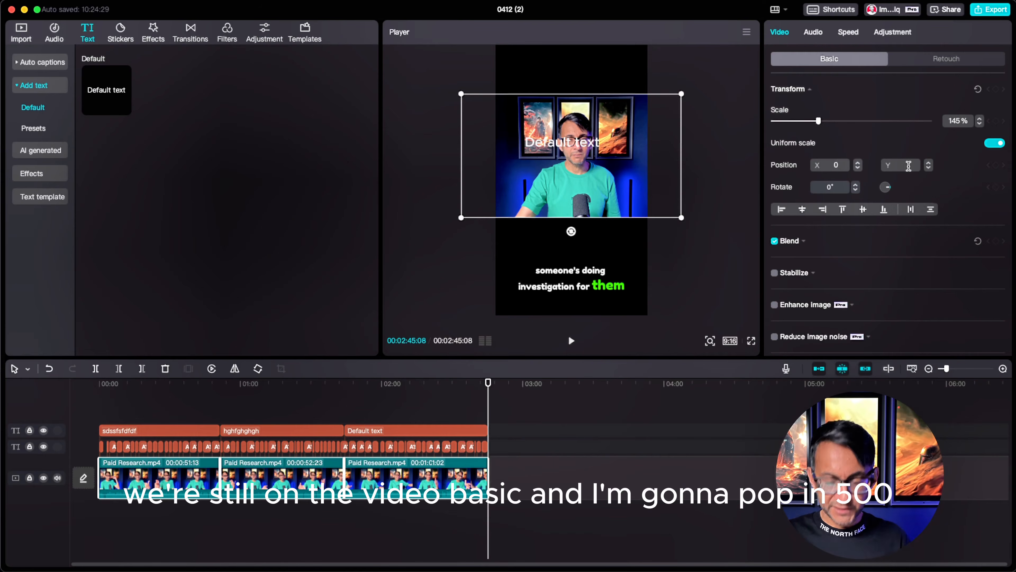
pyautogui.write('500')
pyautogui.press('Return')
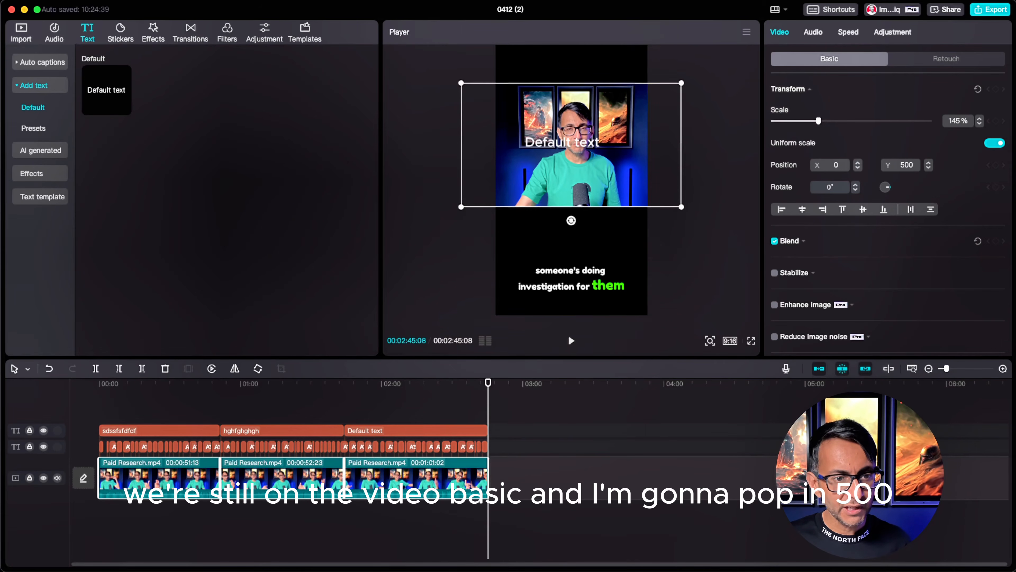
# - Move all three title segments above the footage and set their Y position to 1600
pyautogui.click(531, 407)
pyautogui.click(479, 404)
pyautogui.moveTo(478, 405); pyautogui.dragTo(214, 426)
pyautogui.moveTo(568, 433); pyautogui.dragTo(208, 427)
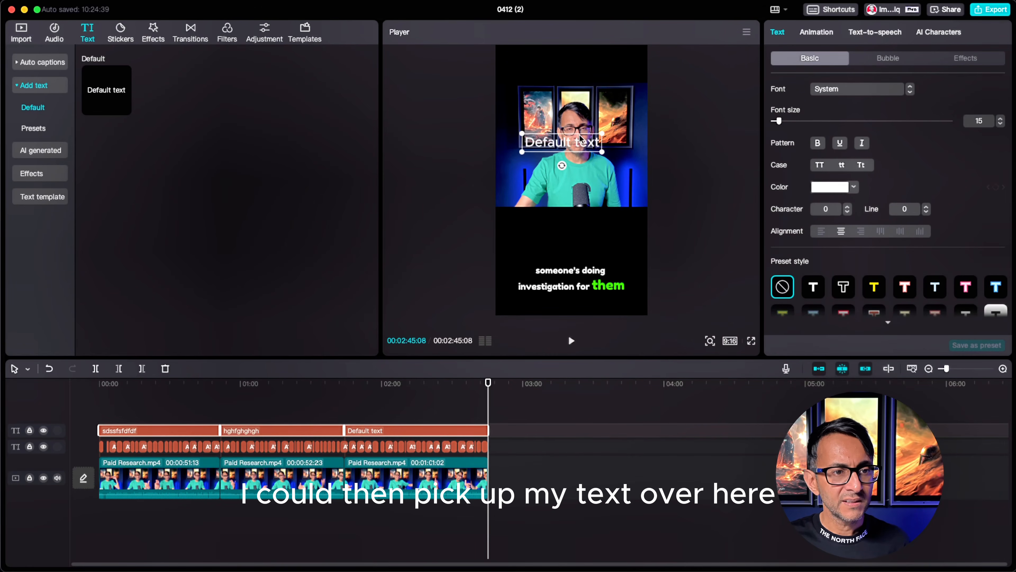
pyautogui.moveTo(580, 139); pyautogui.dragTo(591, 64)
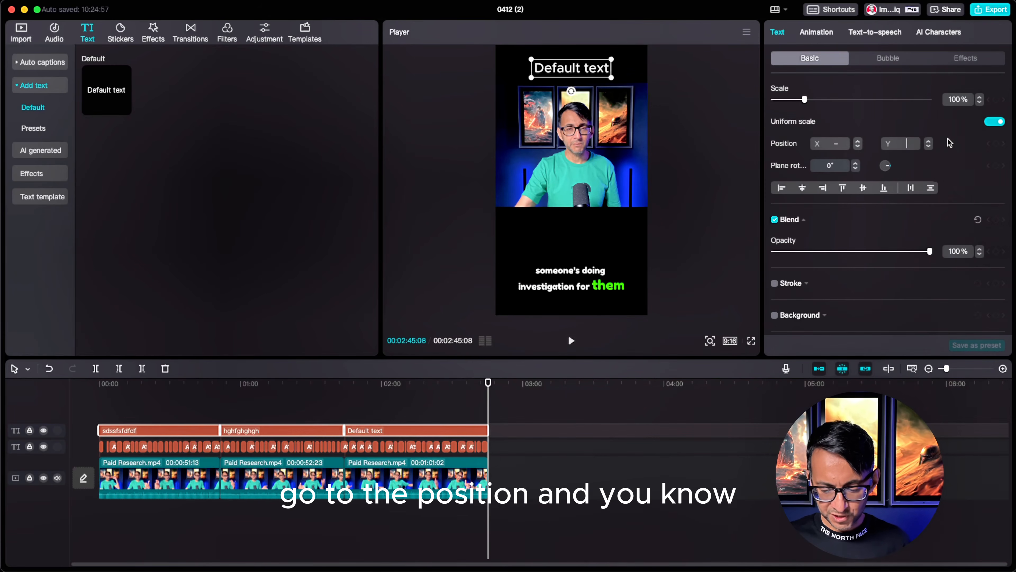
pyautogui.write('800')
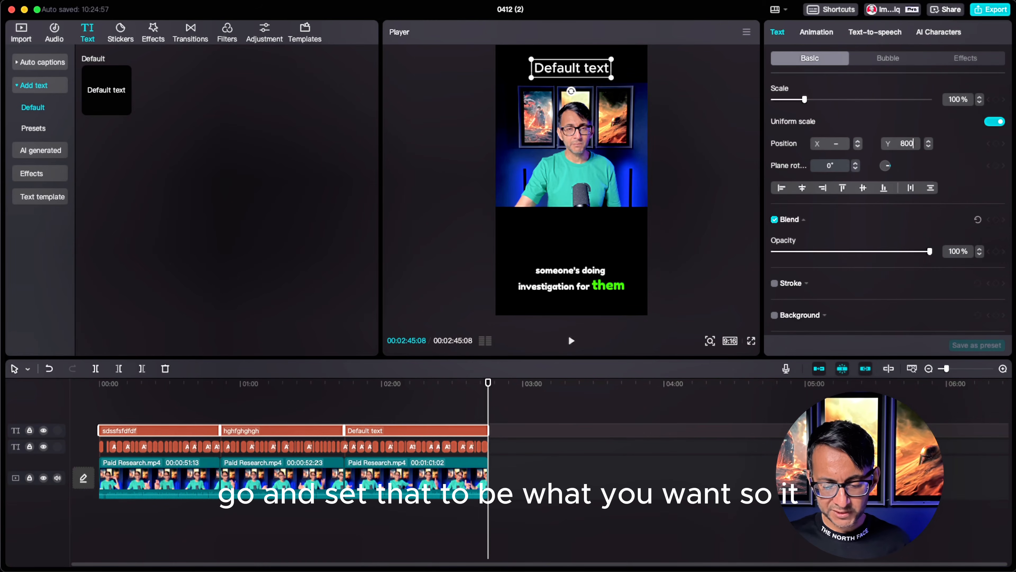
pyautogui.press('Return')
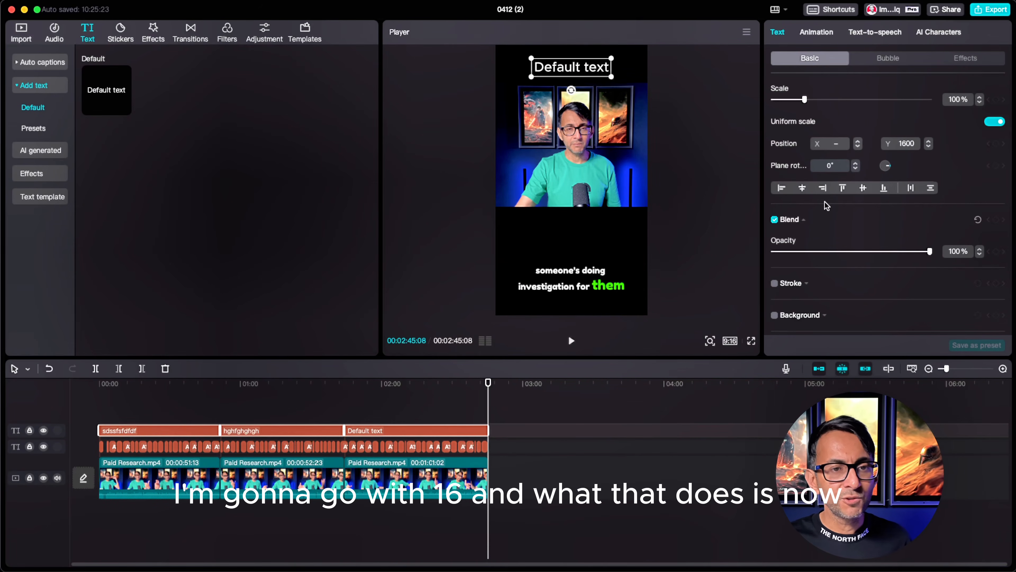
# - Scrub through the second and third segments to check the repositioned titles in the vertical frame
pyautogui.moveTo(353, 408); pyautogui.dragTo(247, 416)
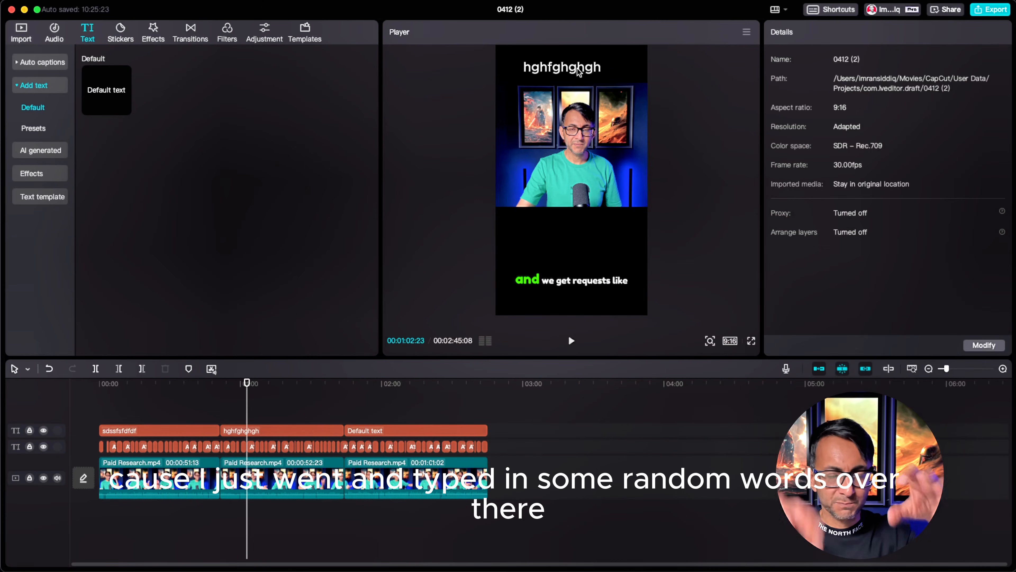
pyautogui.click(311, 401)
pyautogui.moveTo(311, 402); pyautogui.dragTo(389, 398)
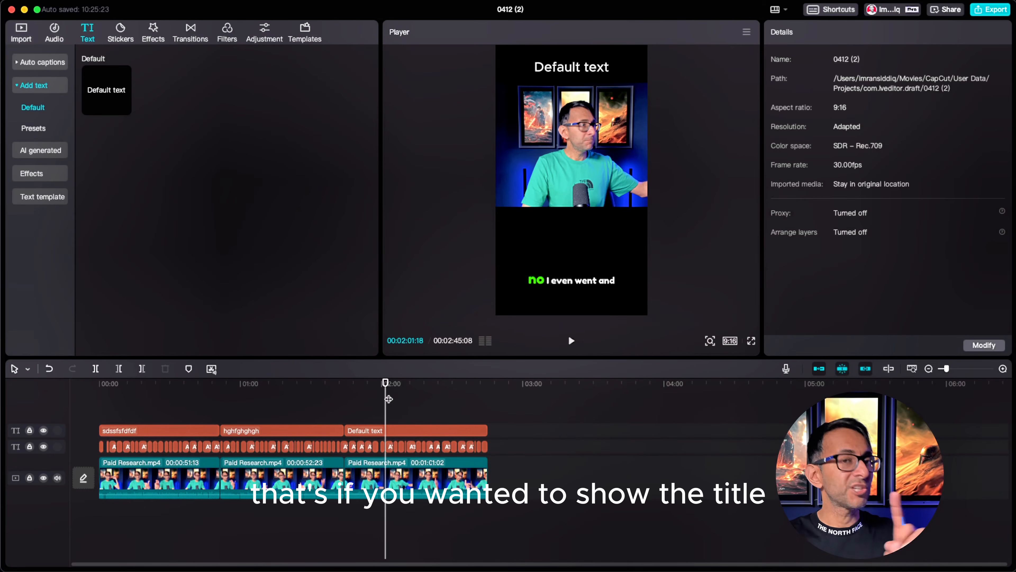
# - Reposition the captions just beneath the video footage, keeping the change applied to all captions
pyautogui.click(488, 449)
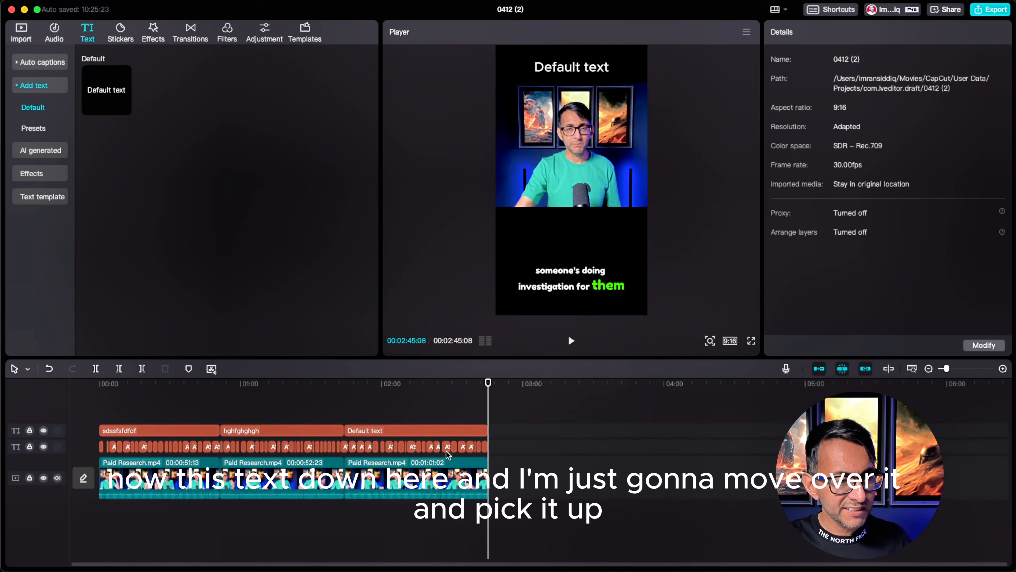
pyautogui.click(451, 446)
pyautogui.click(458, 413)
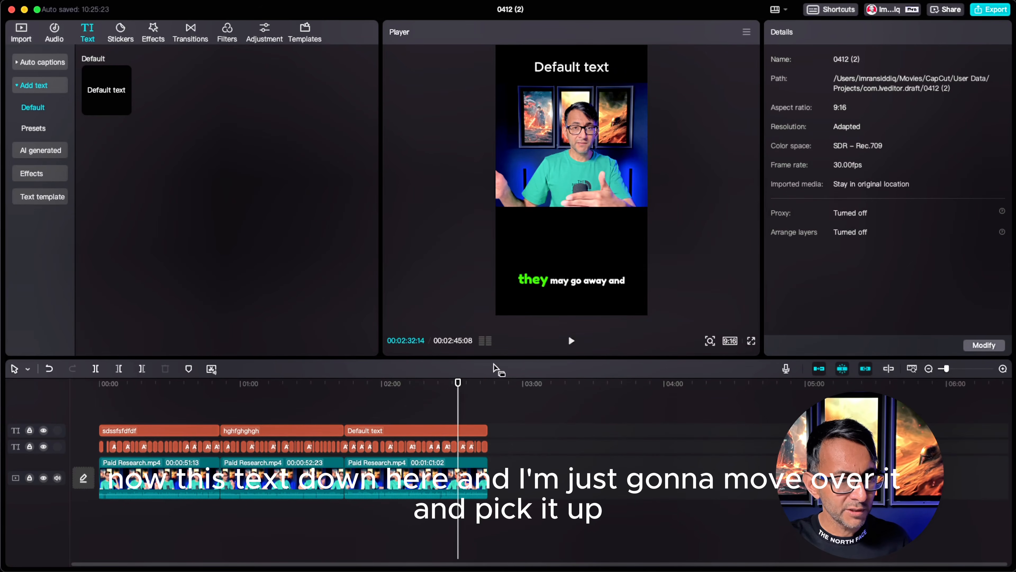
pyautogui.click(571, 283)
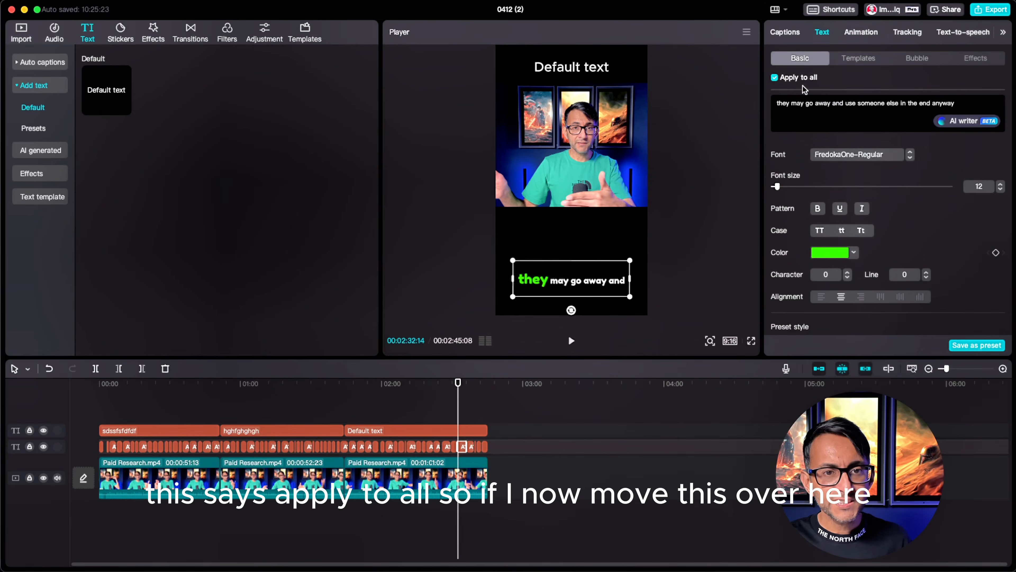
pyautogui.moveTo(596, 291); pyautogui.dragTo(616, 245)
pyautogui.click(568, 281)
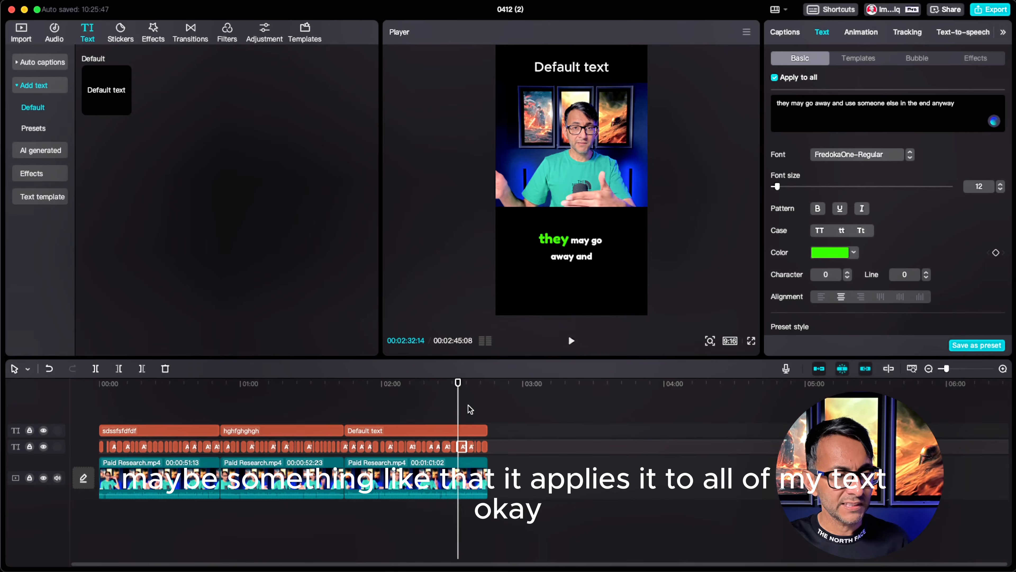
# - Review the segments' titles, aspect ratio setting and video transform values along the timeline
pyautogui.moveTo(479, 414)
pyautogui.mouseDown()
pyautogui.moveTo(270, 414)
pyautogui.moveTo(488, 414)
pyautogui.mouseUp()
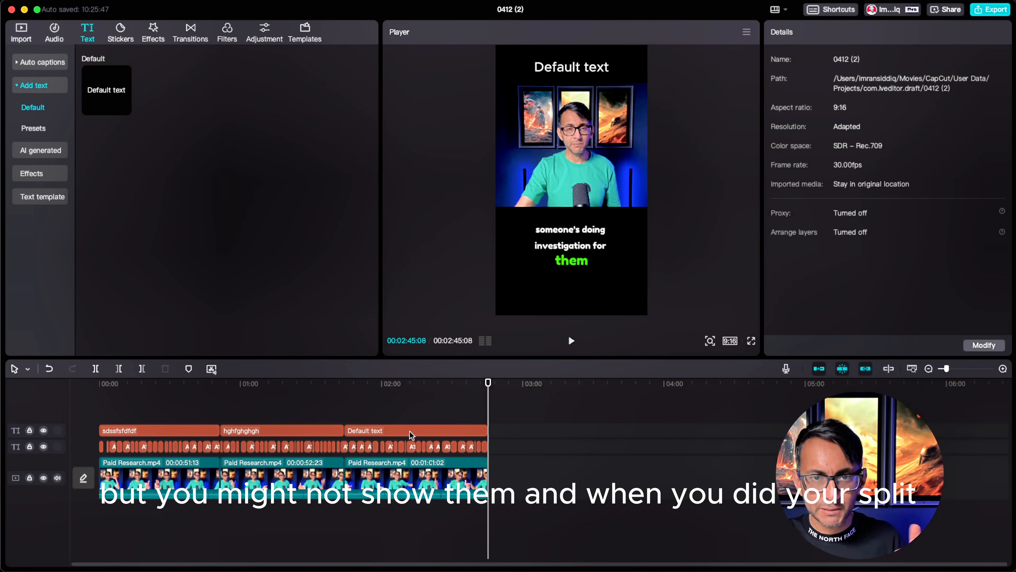
pyautogui.click(384, 427)
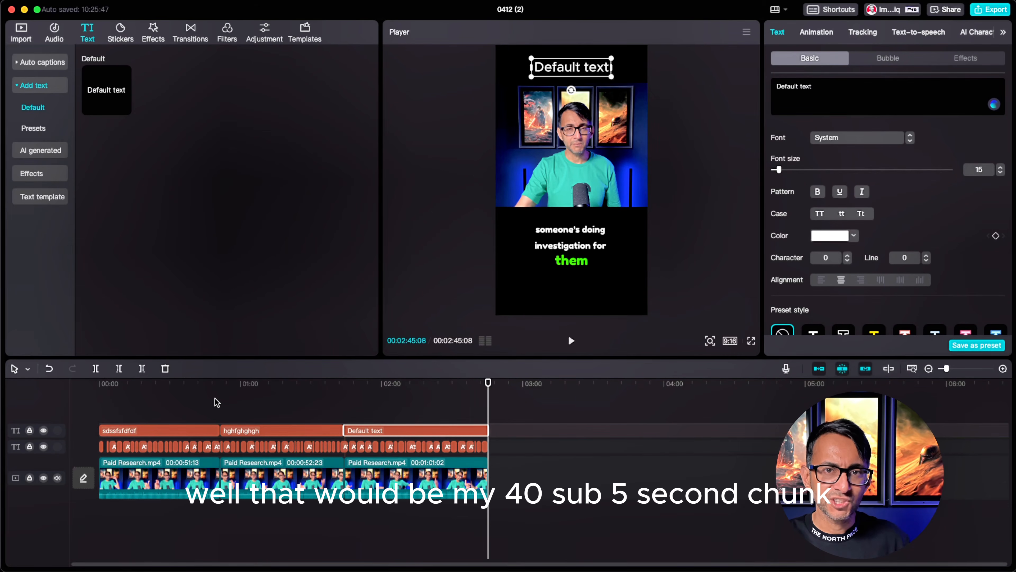
pyautogui.click(251, 412)
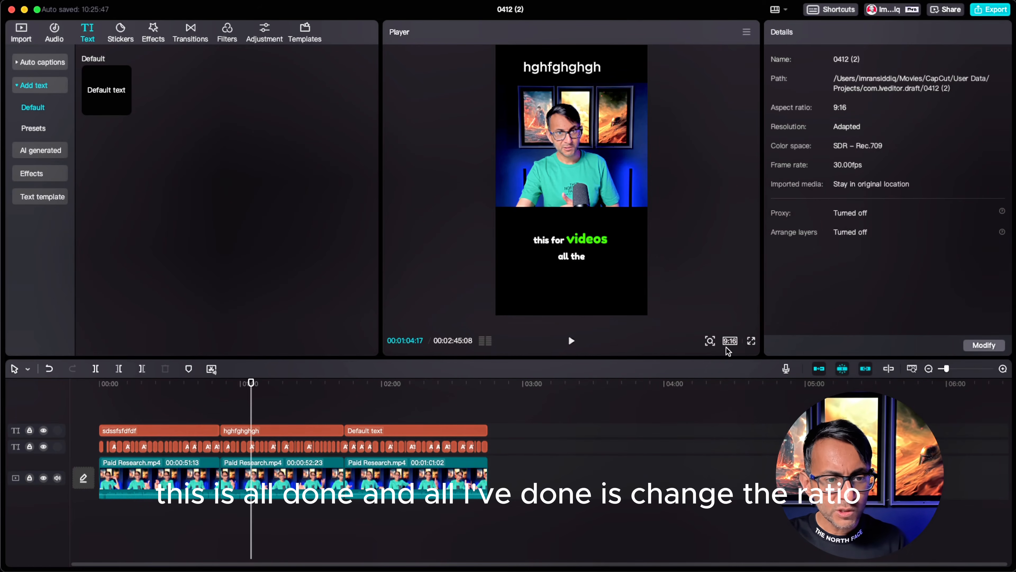
pyautogui.click(730, 340)
pyautogui.click(447, 476)
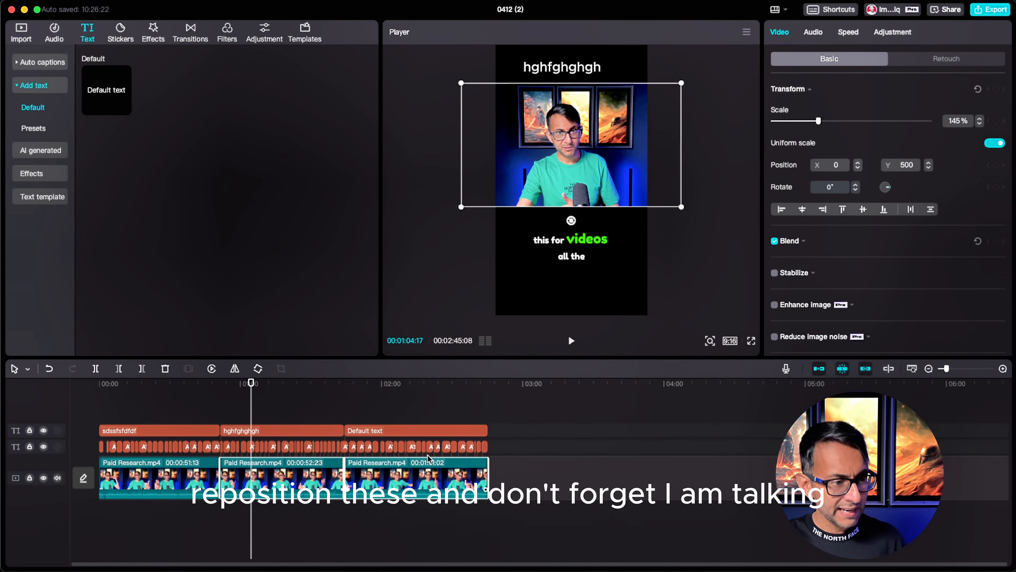
pyautogui.click(521, 476)
pyautogui.click(156, 475)
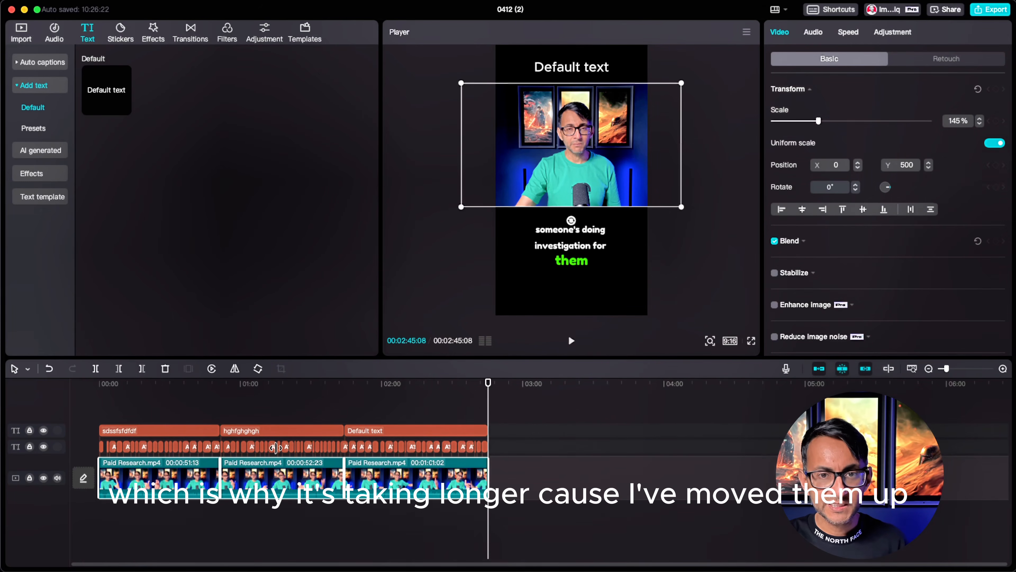
pyautogui.click(560, 421)
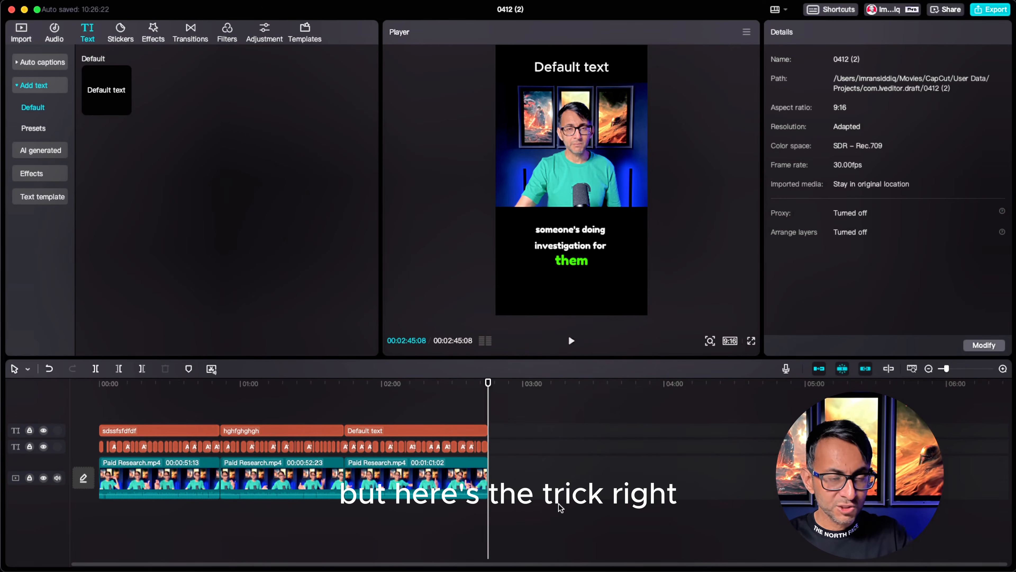
# - Delete the second and third video segments together with their titles and captions
pyautogui.moveTo(626, 537); pyautogui.dragTo(221, 410)
pyautogui.press('Delete')
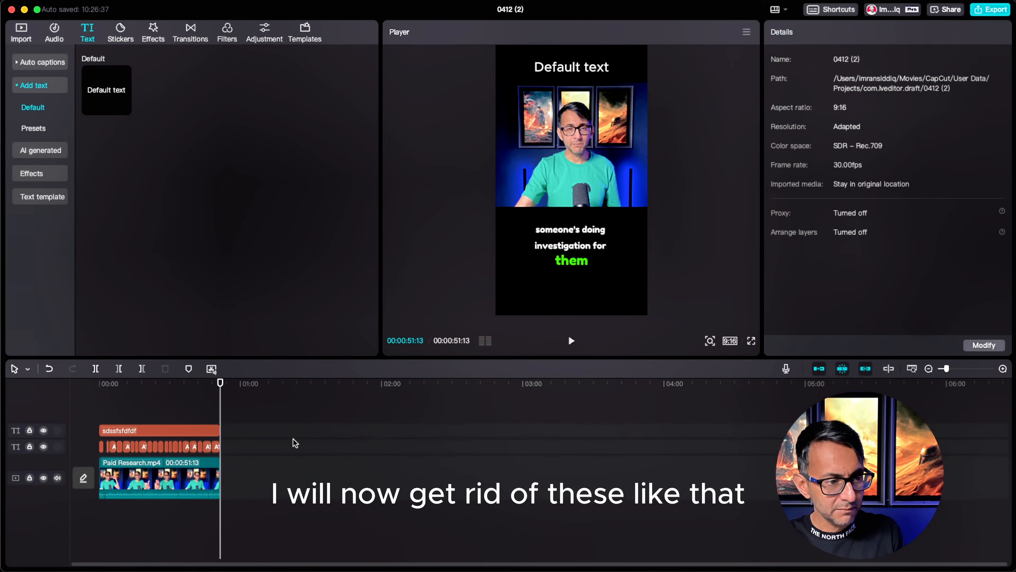
pyautogui.click(171, 434)
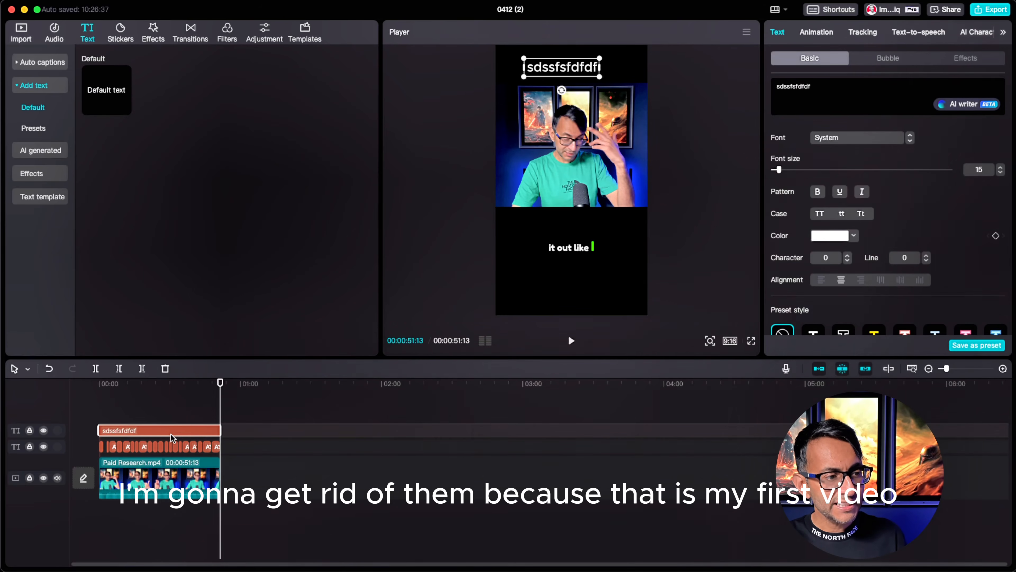
# - Open the export settings for the first segment, leave without exporting, and undo the segment deletion
pyautogui.click(985, 12)
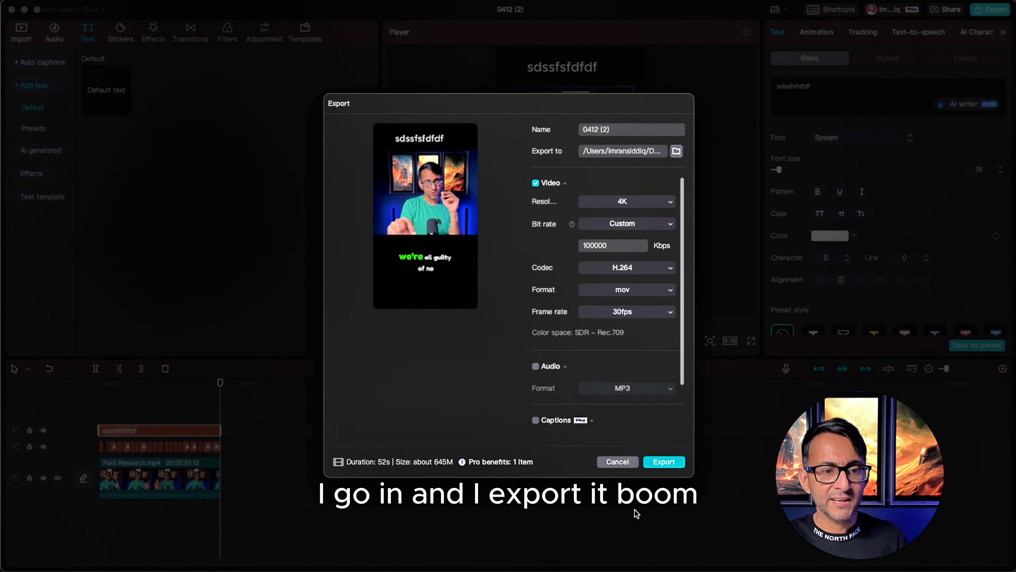
pyautogui.click(618, 462)
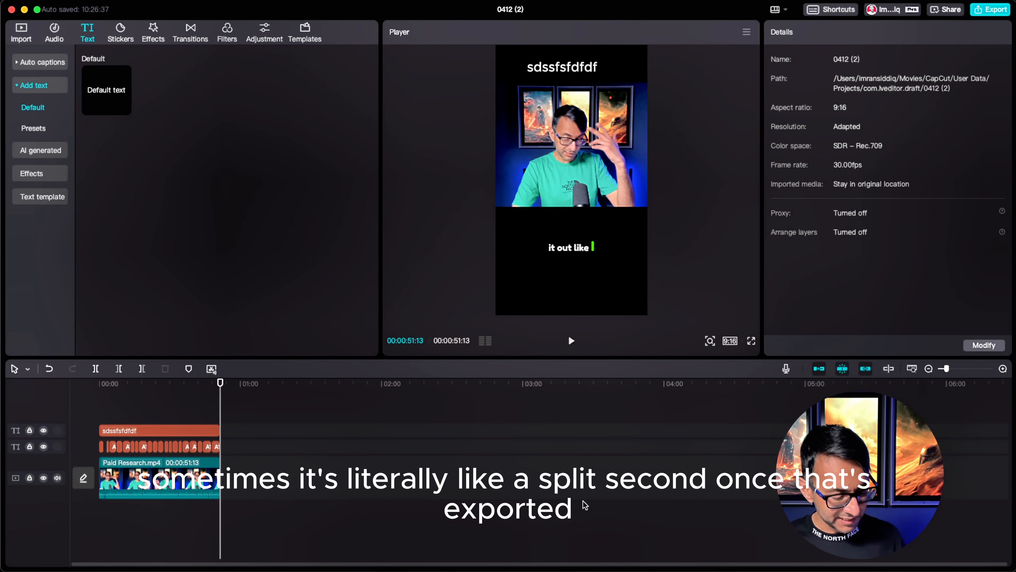
pyautogui.press('super+z')
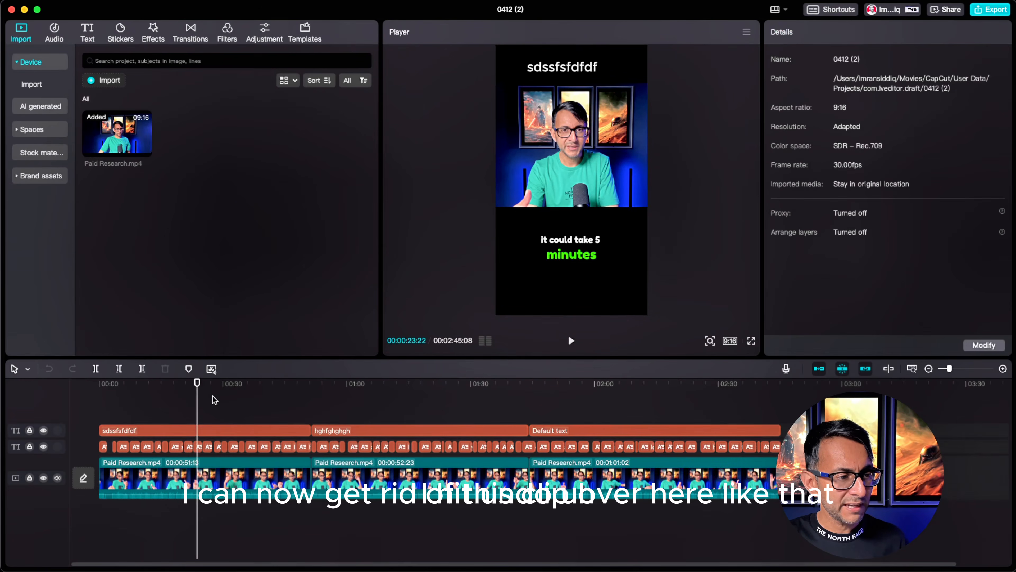
# - Delete the first video segment together with its title and captions
pyautogui.click(215, 430)
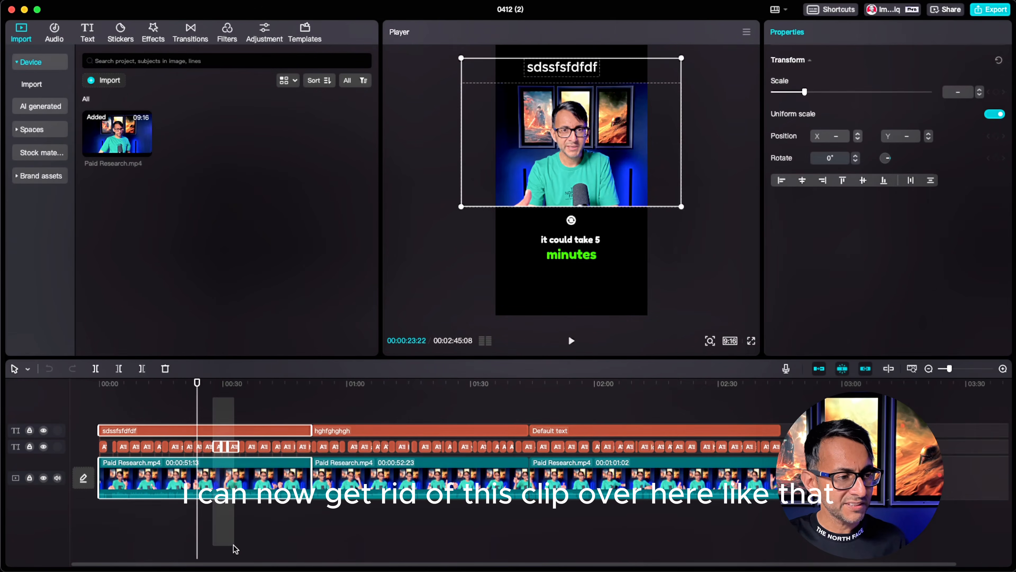
pyautogui.press('Delete')
# - Delete the "Default text" segment with its video and captions, and undo that deletion
pyautogui.moveTo(586, 535); pyautogui.dragTo(322, 396)
pyautogui.press('Delete')
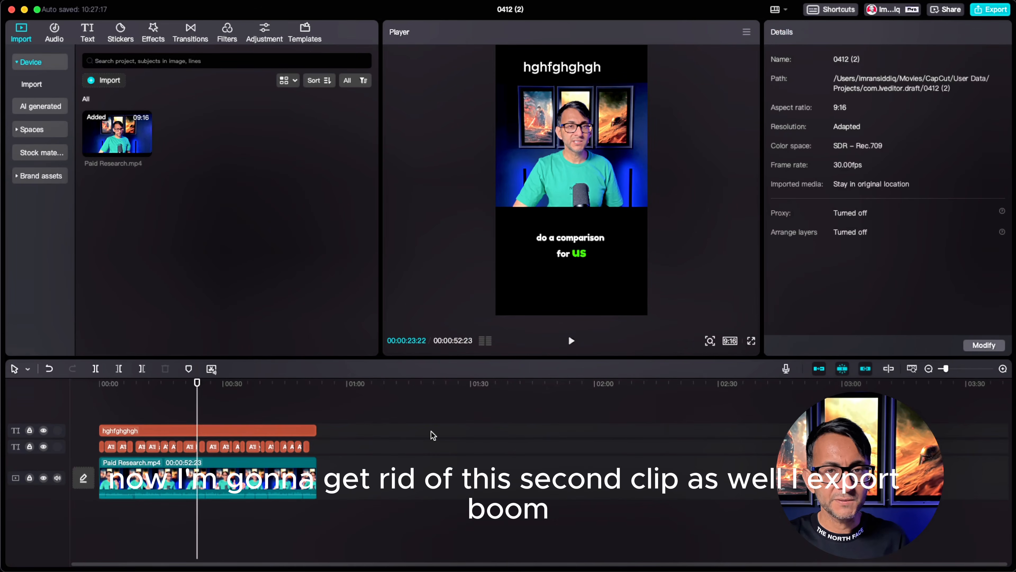
pyautogui.press('super+z')
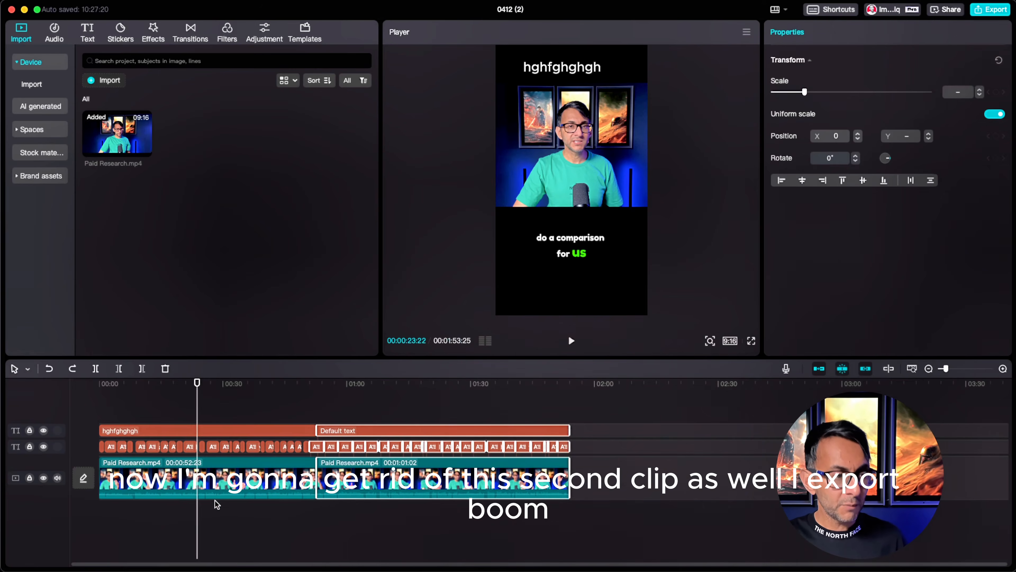
# - Delete the "hghfghghgh" segment with its video and captions, and undo the segment deletions back to the full three-segment timeline
pyautogui.moveTo(157, 537); pyautogui.dragTo(182, 398)
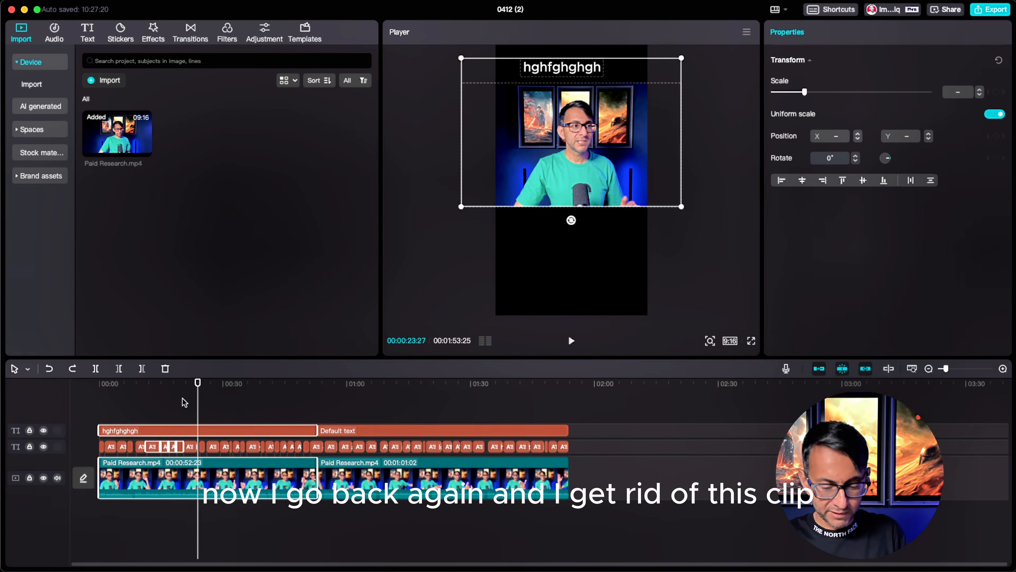
pyautogui.press('Delete')
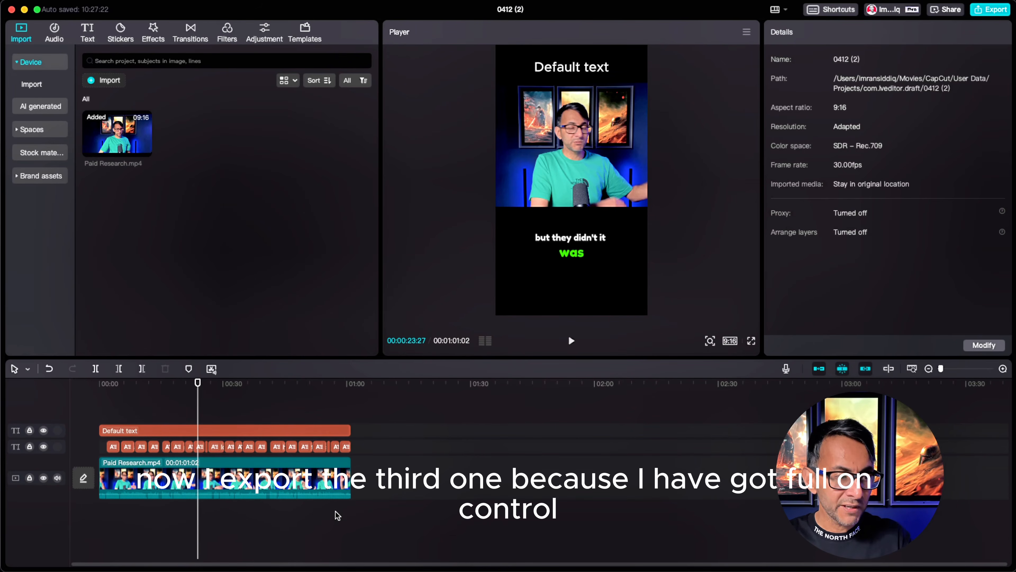
pyautogui.press('super+z')
pyautogui.press('super+z')
pyautogui.press('super+z')
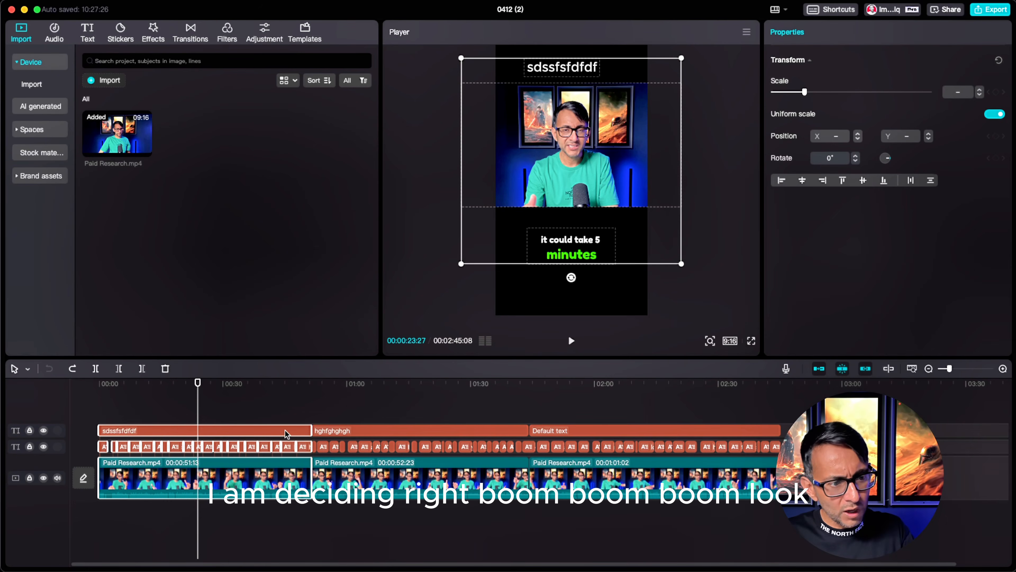
pyautogui.click(253, 407)
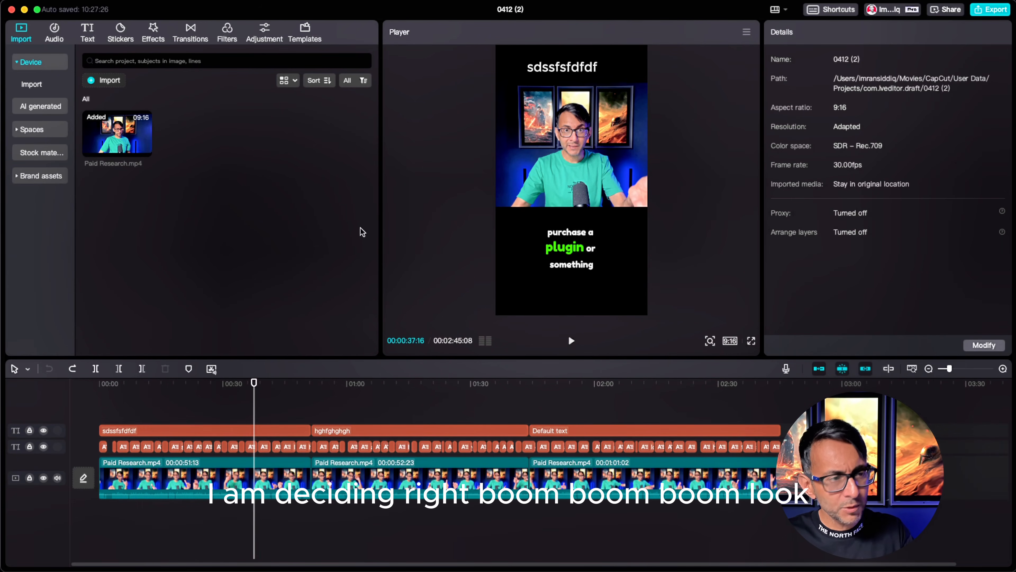
# - Close the current project, open the "Find your Community" project and show its hidden title text track
pyautogui.click(15, 8)
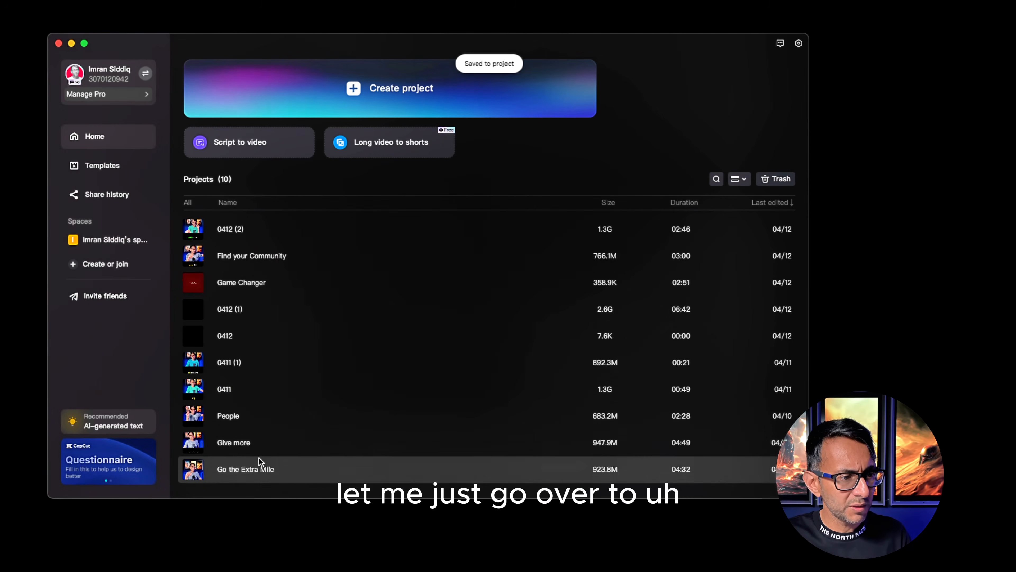
pyautogui.click(277, 264)
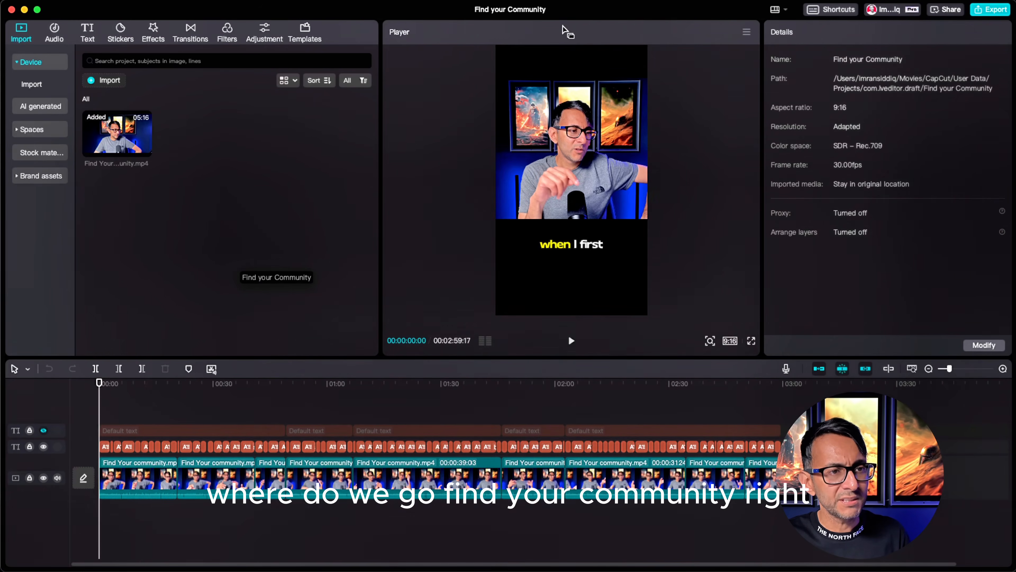
pyautogui.click(43, 430)
pyautogui.click(291, 531)
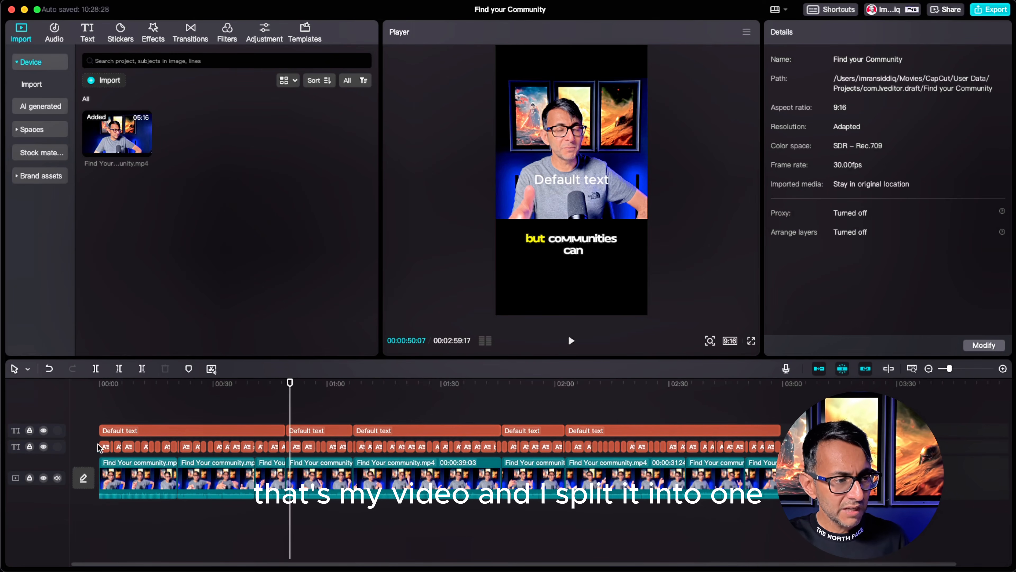
# - Look through the "Default text" segments that divide the video along the timeline, and hide the title text track
pyautogui.click(160, 403)
pyautogui.click(295, 429)
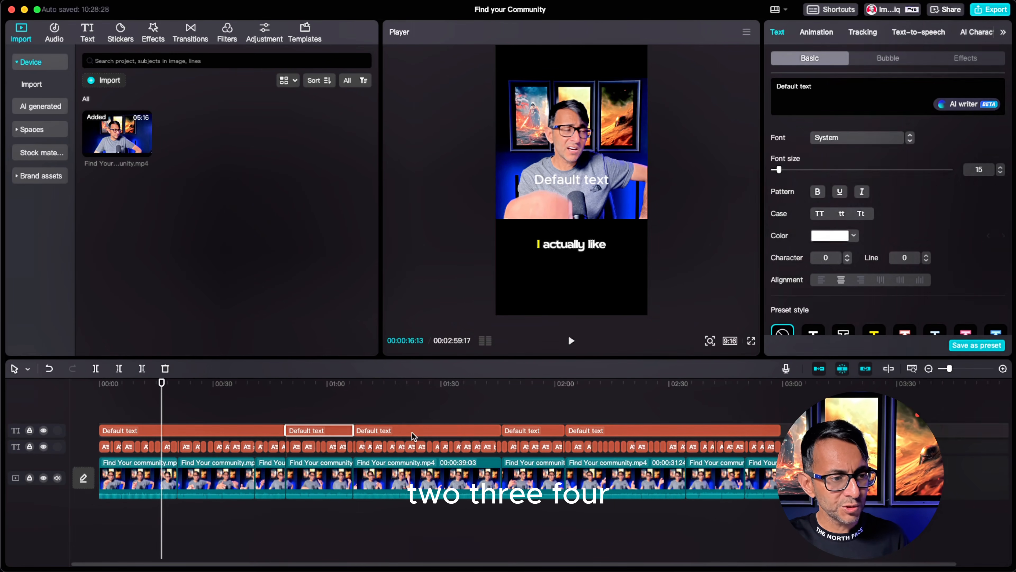
pyautogui.click(412, 432)
pyautogui.click(540, 431)
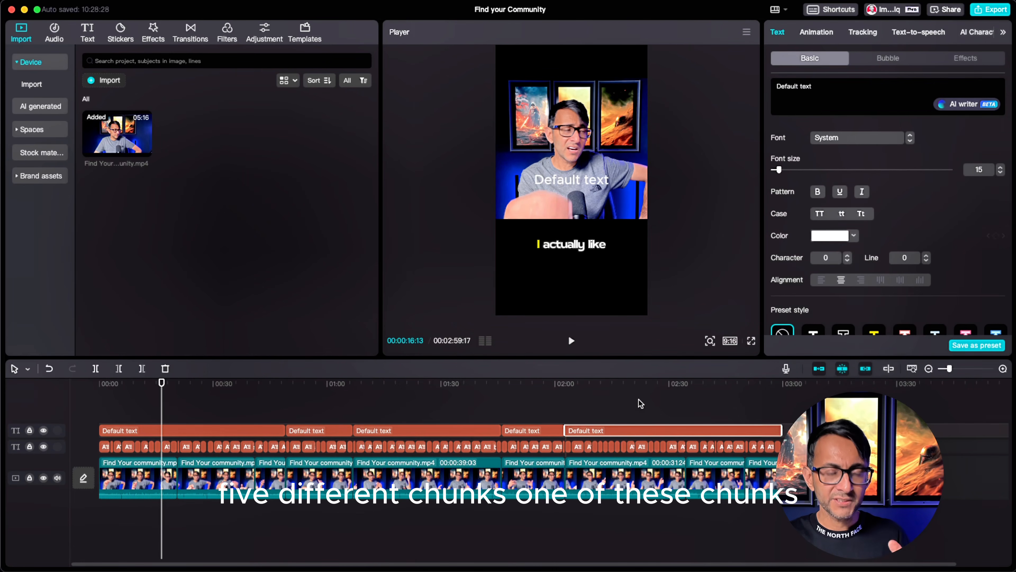
pyautogui.click(496, 417)
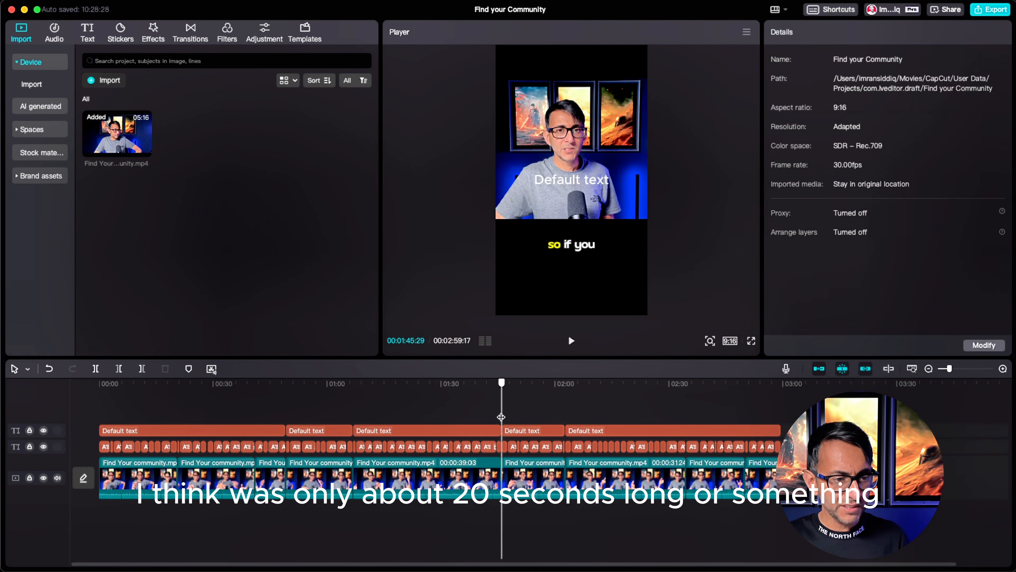
pyautogui.click(497, 415)
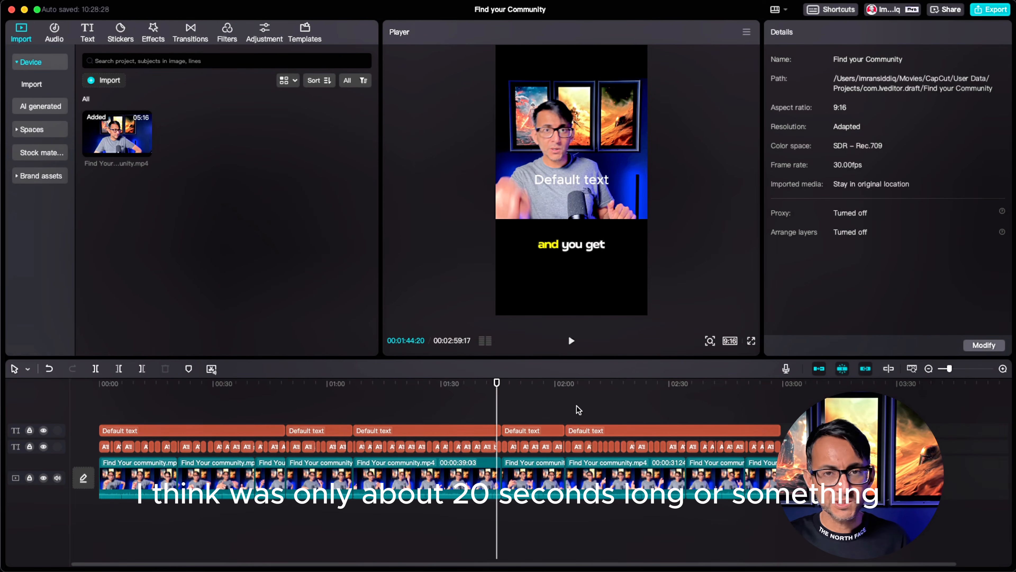
pyautogui.click(582, 411)
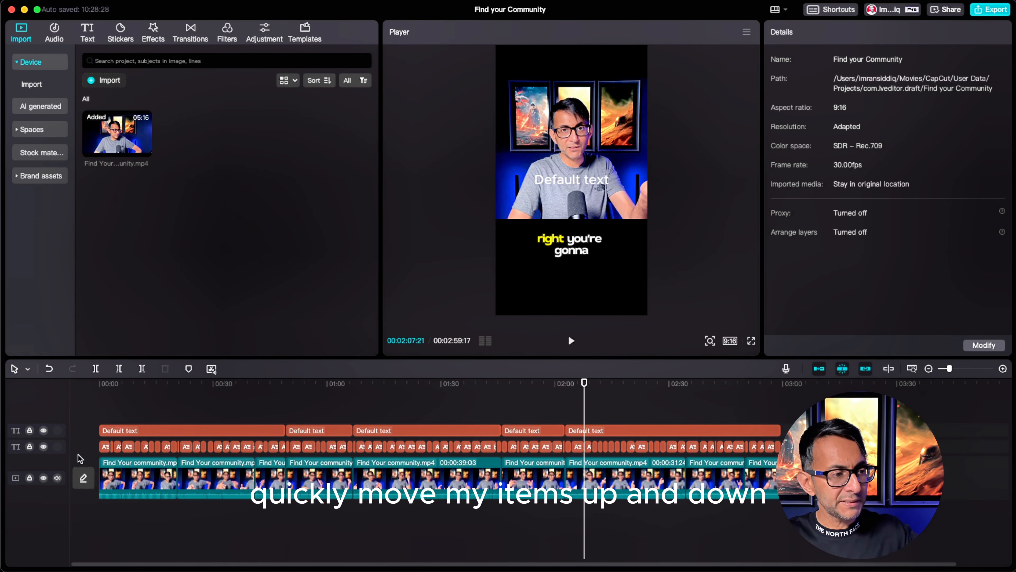
pyautogui.click(43, 430)
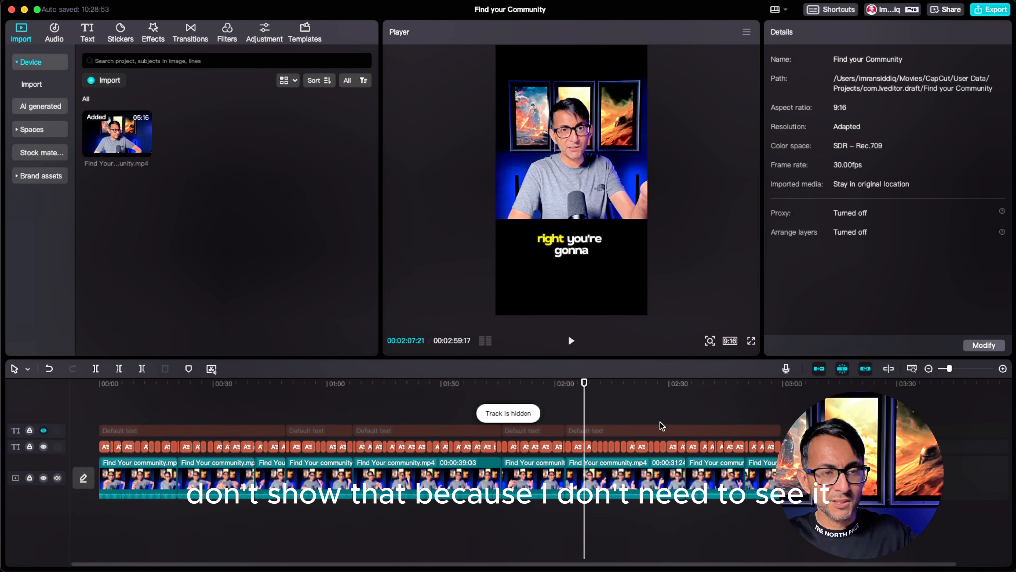
# - Delete all video clips and captions after the first "Default text" segment, and undo that deletion
pyautogui.click(783, 537)
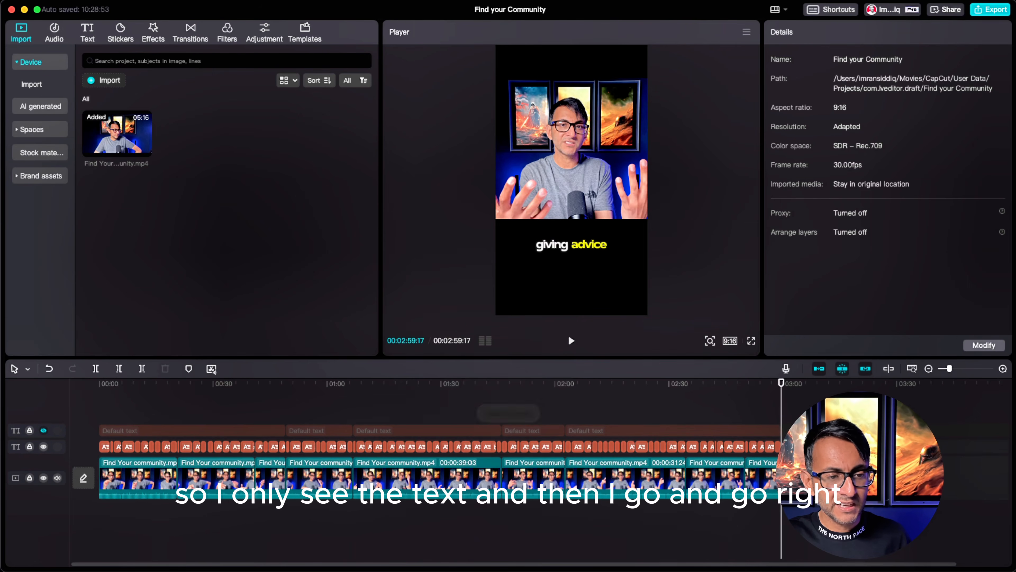
pyautogui.moveTo(783, 536); pyautogui.dragTo(286, 402)
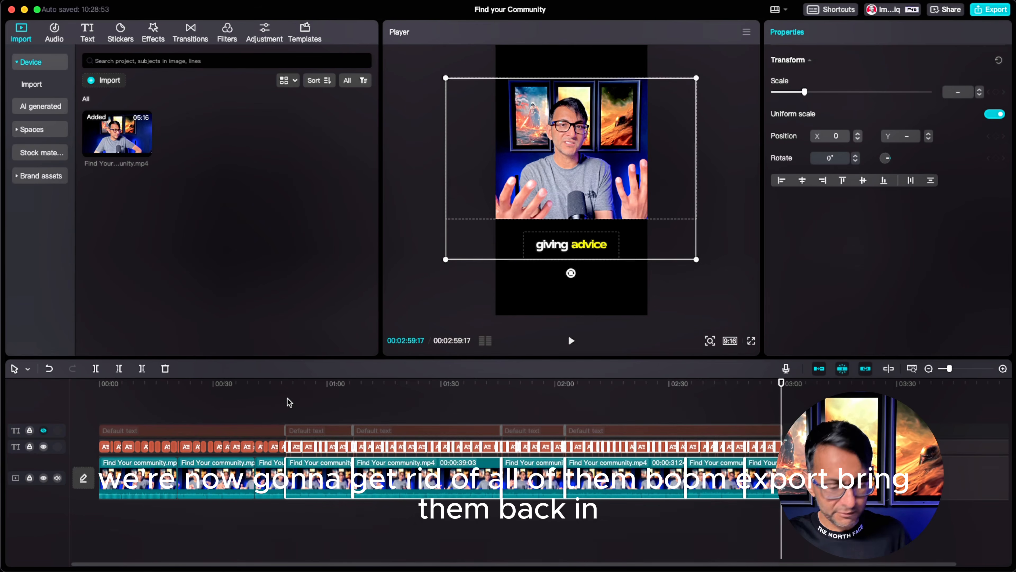
pyautogui.press('Delete')
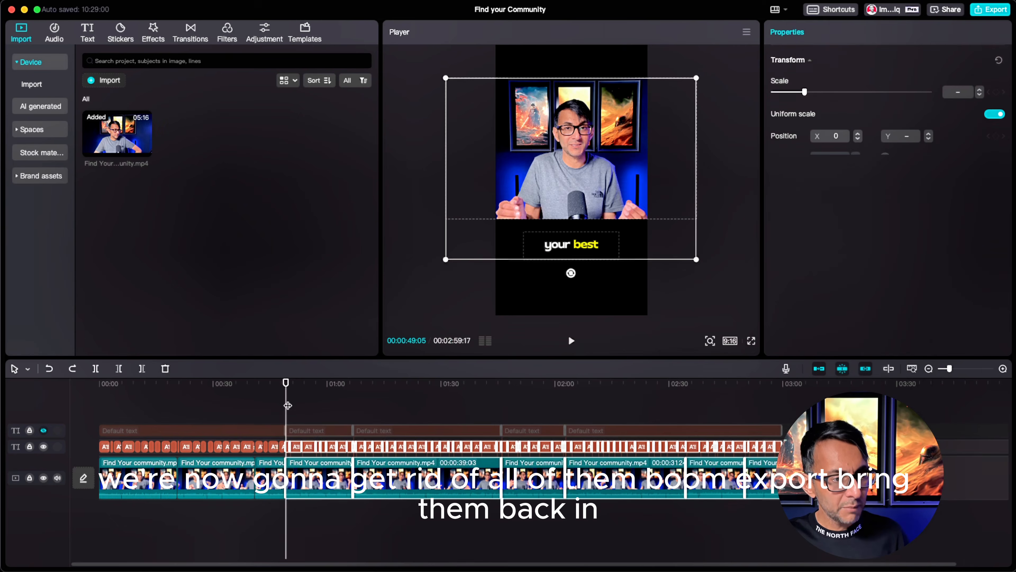
pyautogui.press('super+z')
pyautogui.click(268, 408)
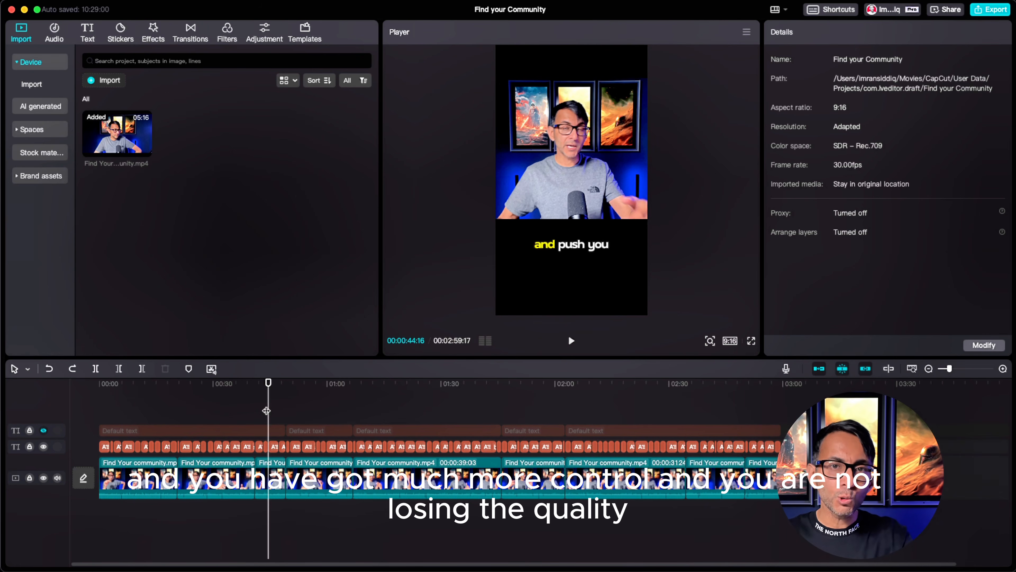
pyautogui.click(555, 186)
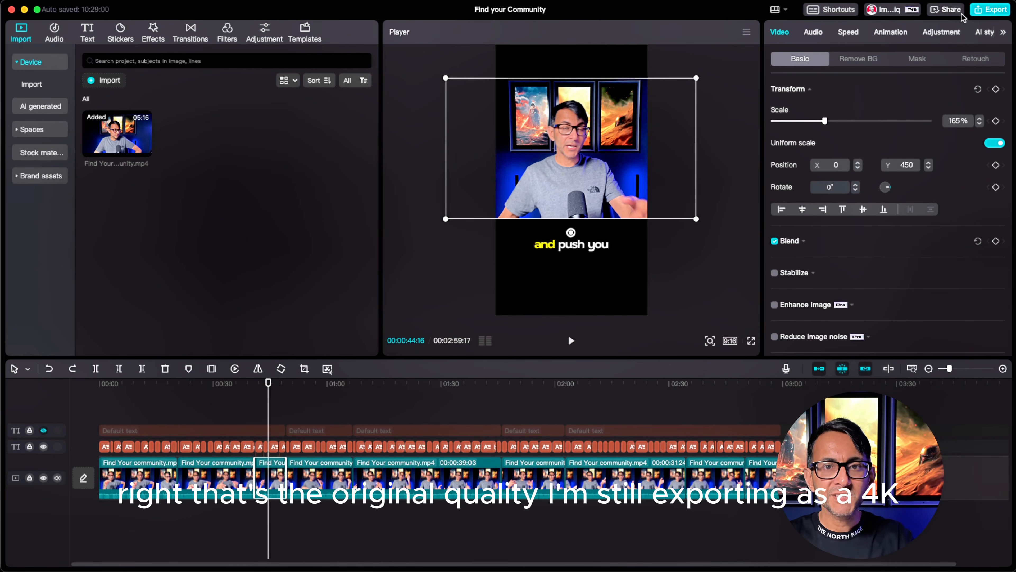
pyautogui.click(976, 11)
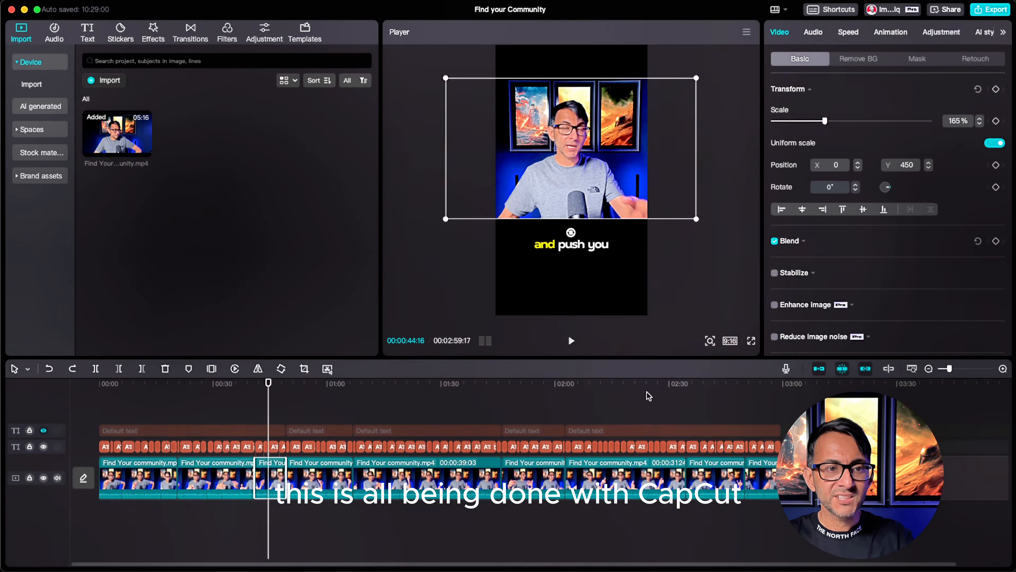
pyautogui.click(696, 297)
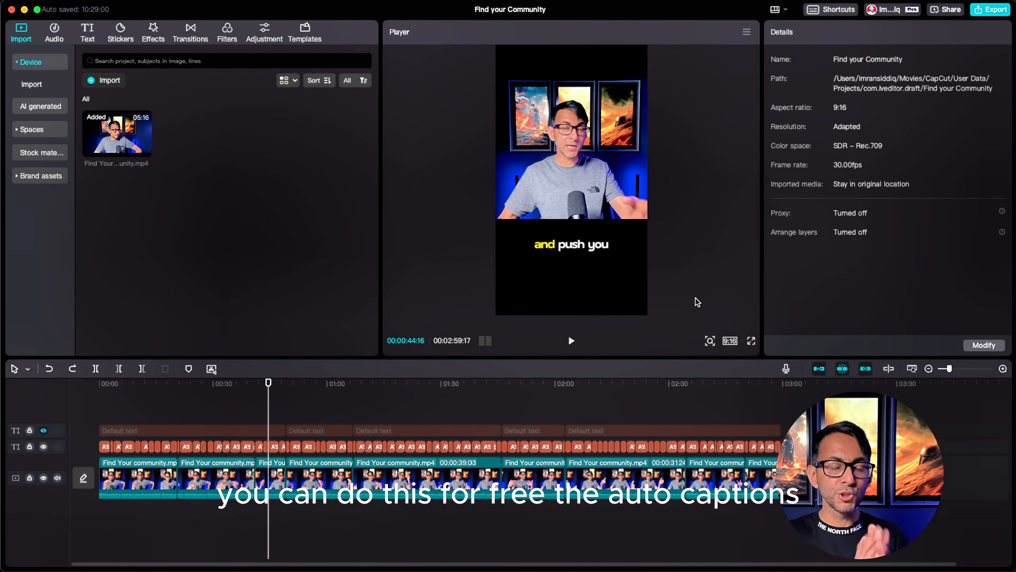